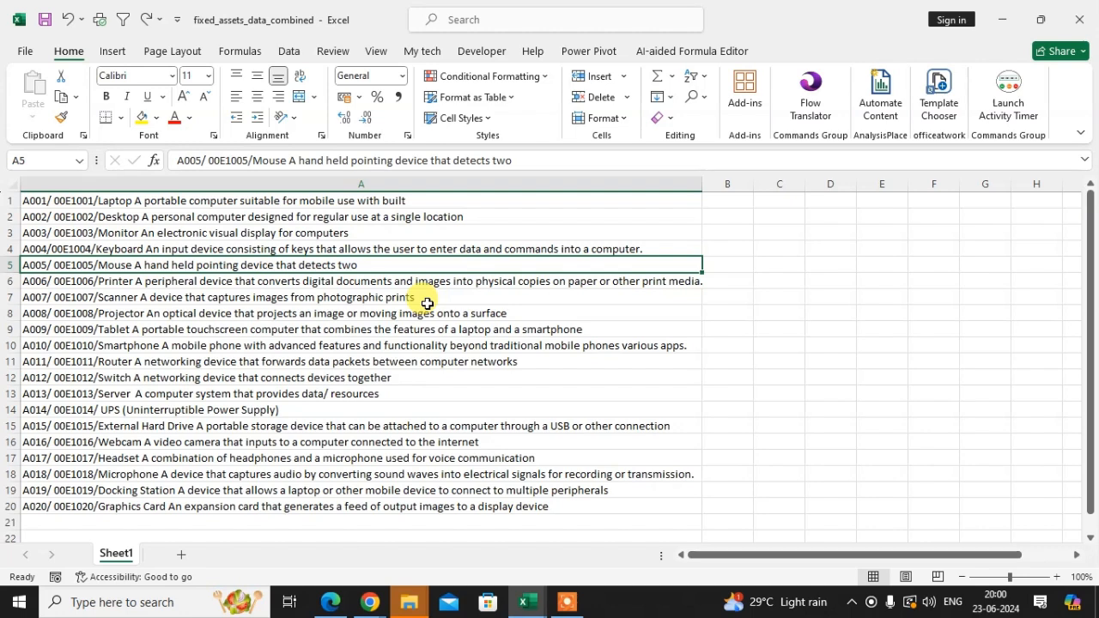
# Replace every "/" in A1:A20 with nothing, then close Find and Replace
pyautogui.moveTo(86, 200); pyautogui.dragTo(108, 468)
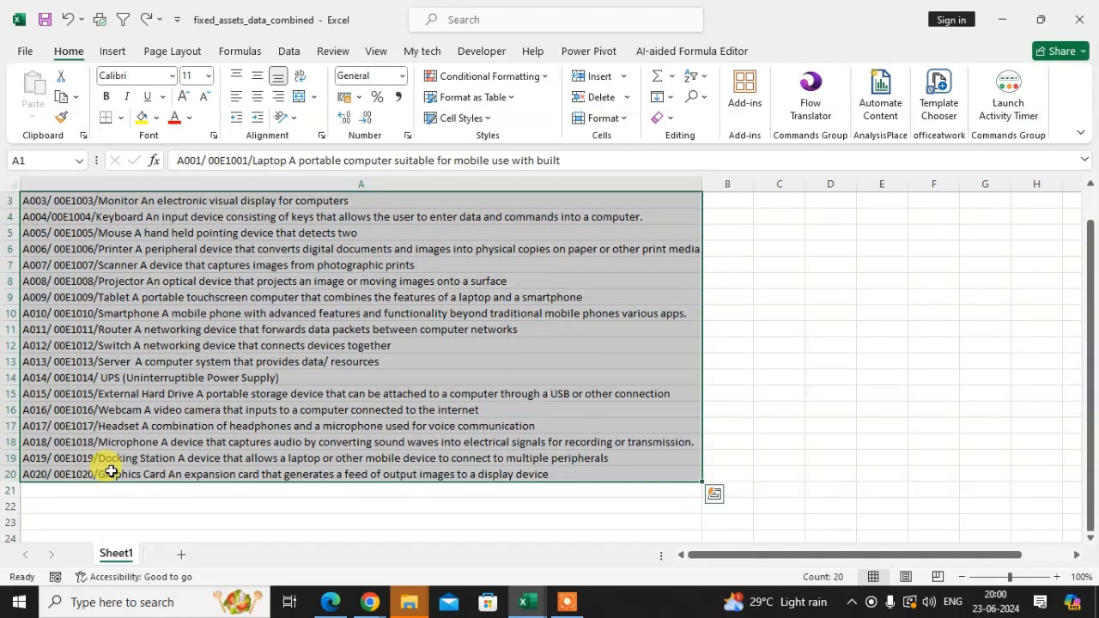
pyautogui.scroll(1, 155, 412)
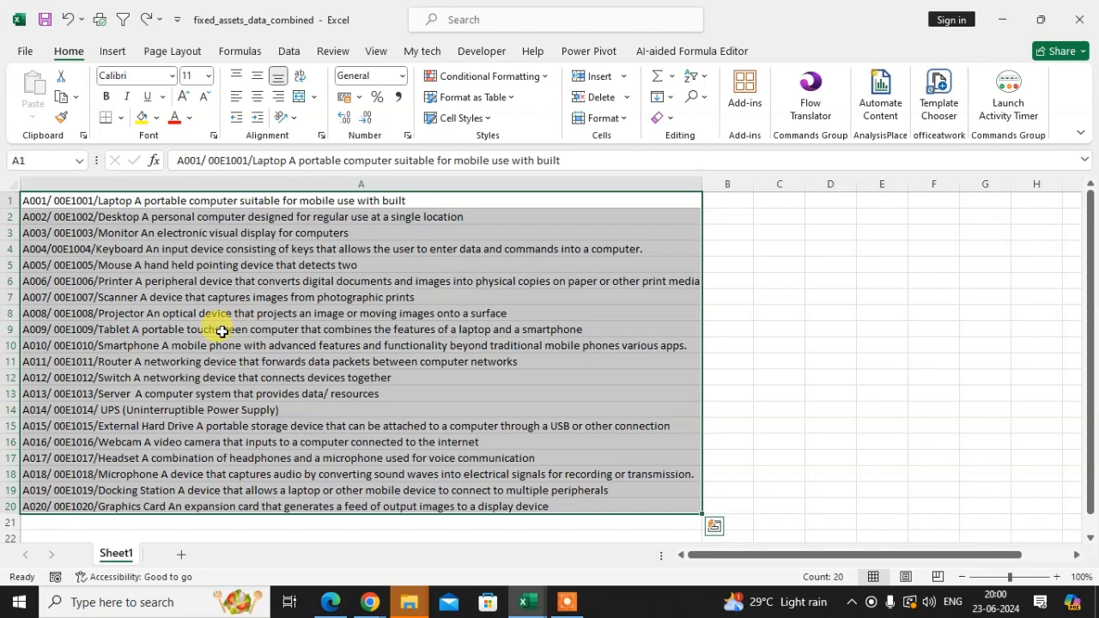
pyautogui.click(256, 297)
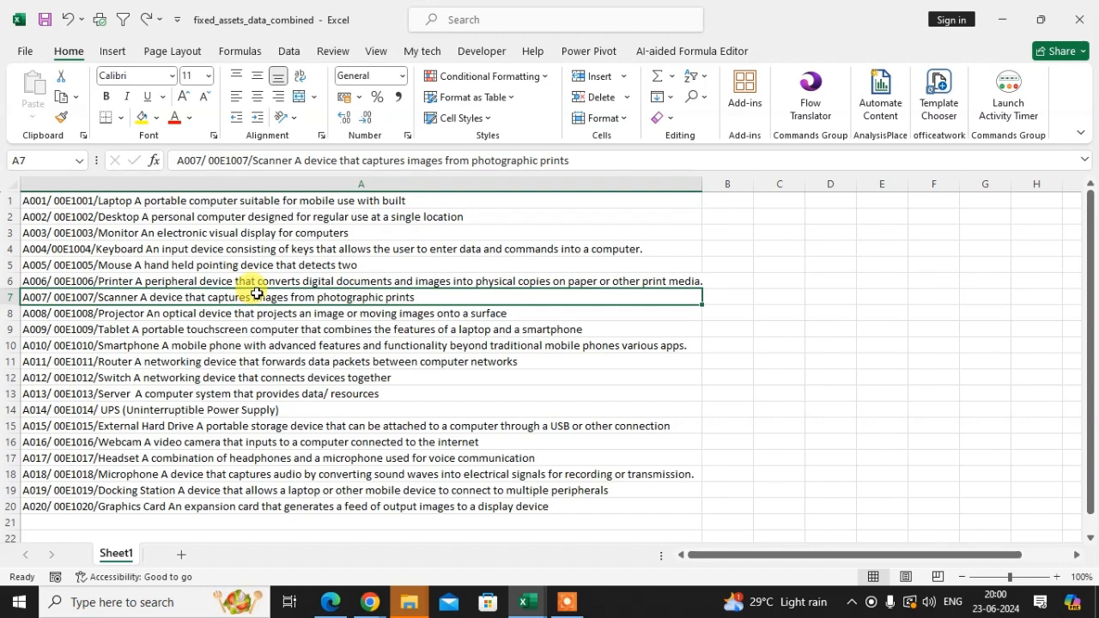
pyautogui.hotkey('ctrl', 'a')
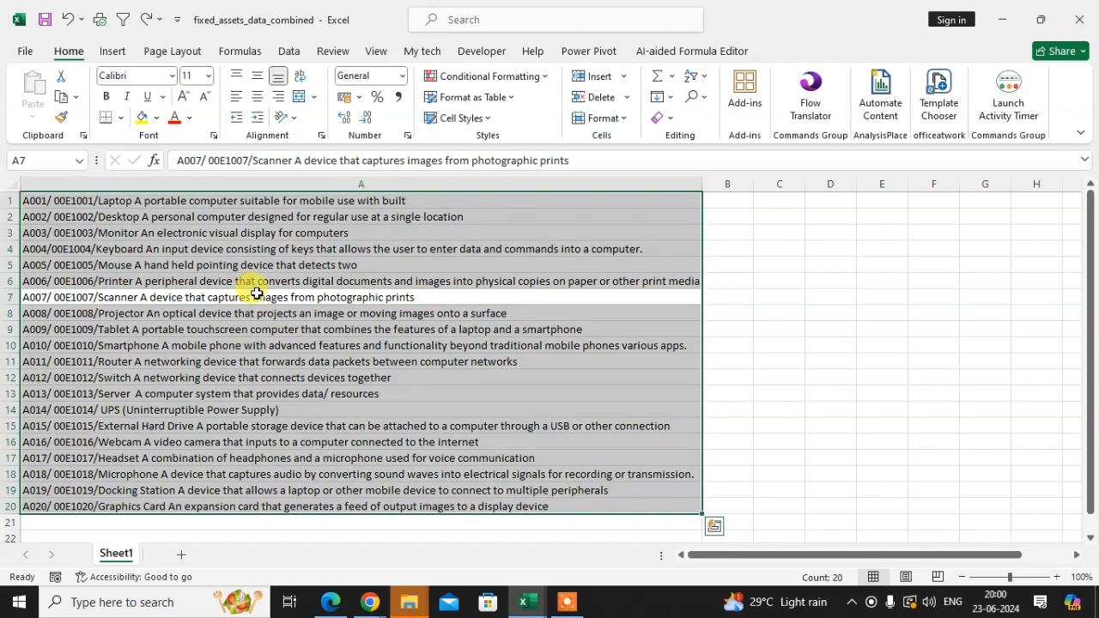
pyautogui.hotkey('ctrl', 'f')
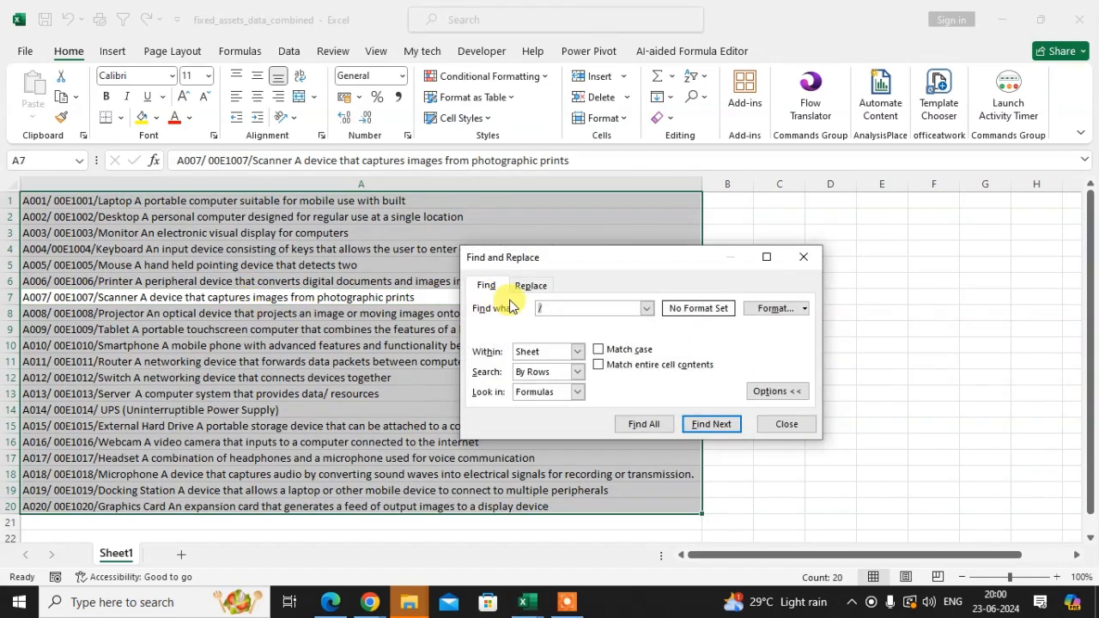
pyautogui.click(530, 285)
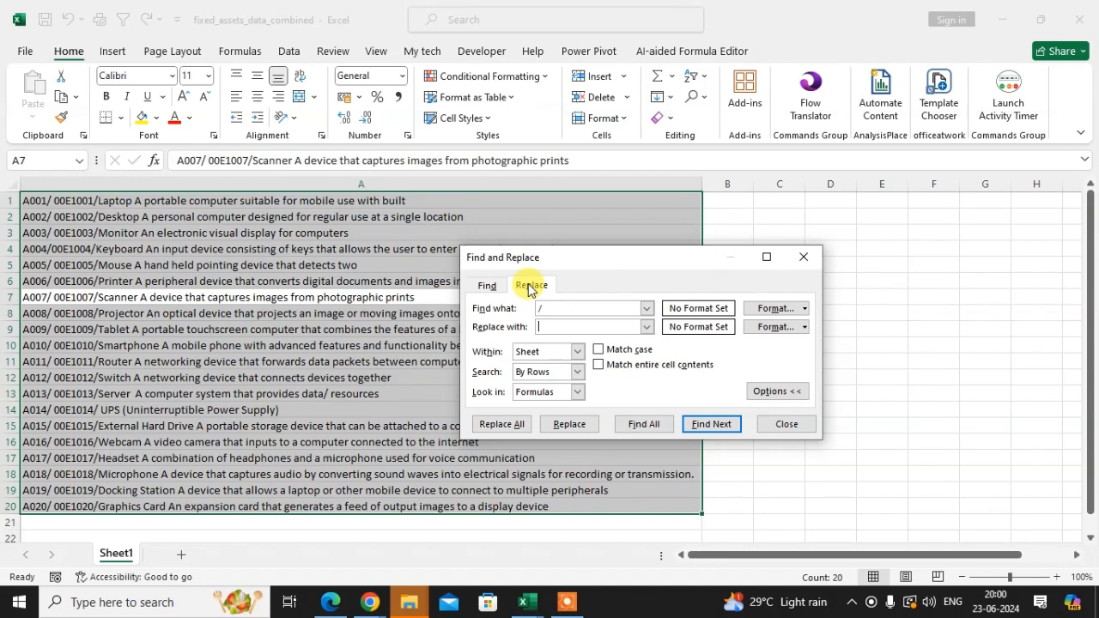
pyautogui.click(564, 327)
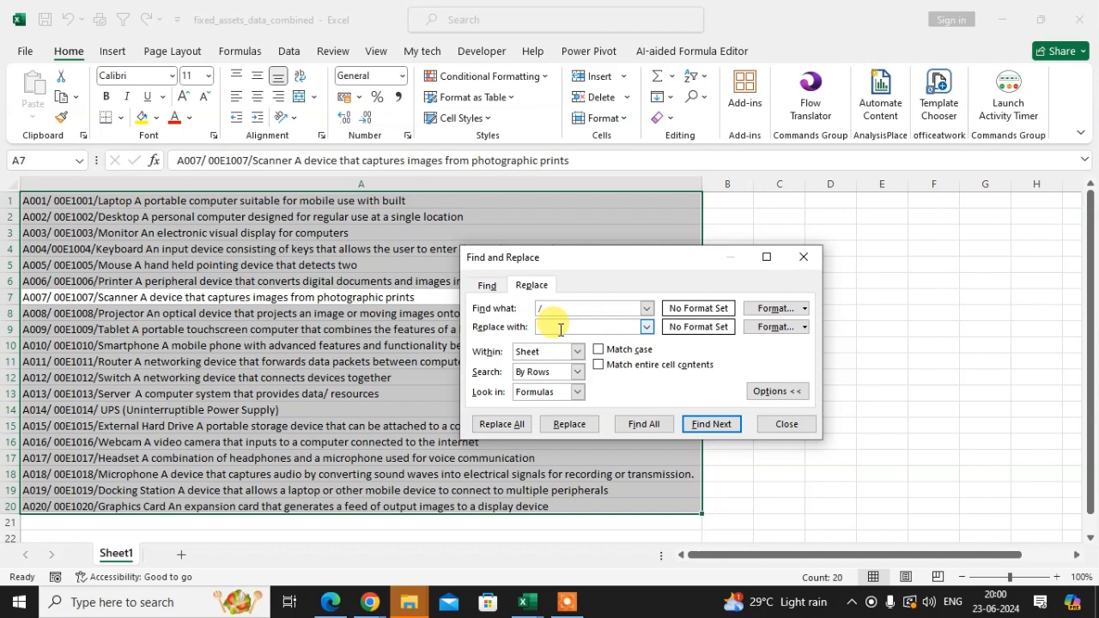
pyautogui.click(499, 427)
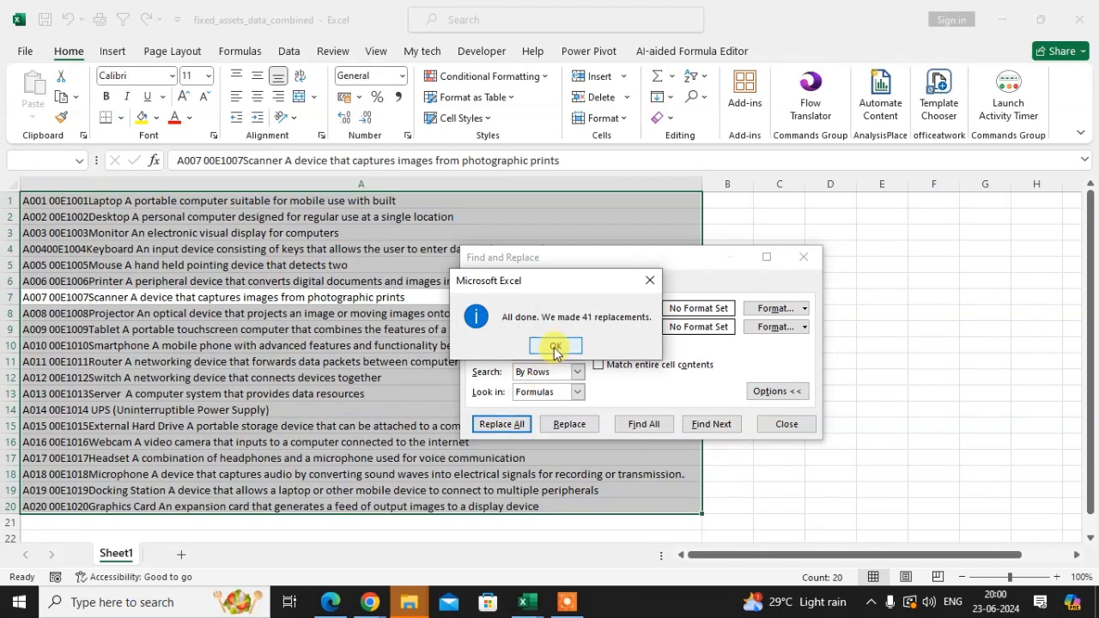
pyautogui.click(555, 345)
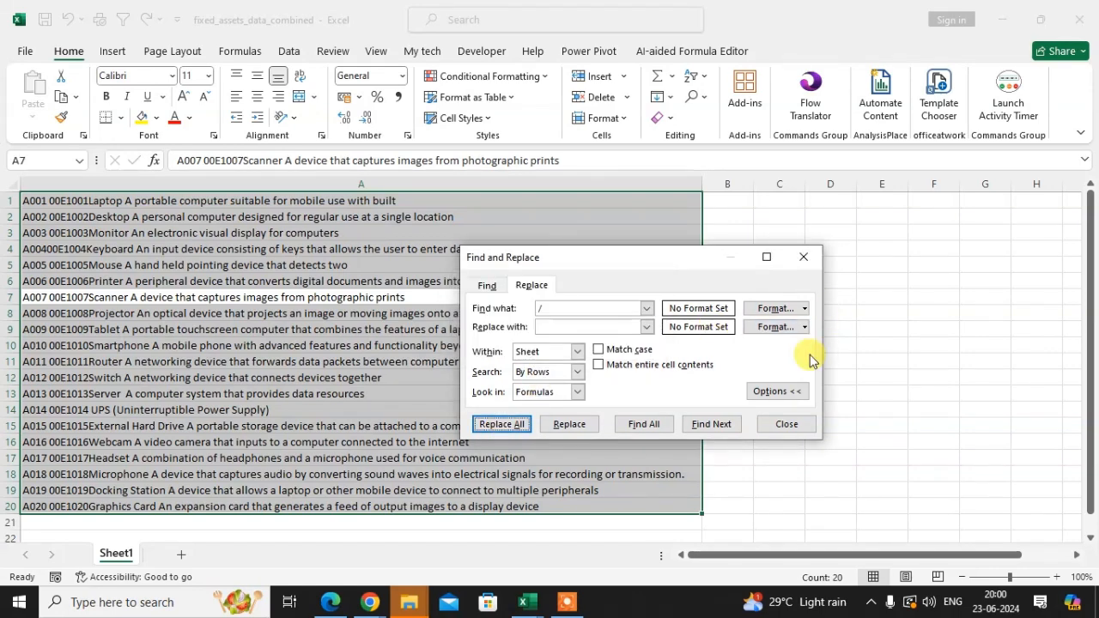
pyautogui.click(786, 424)
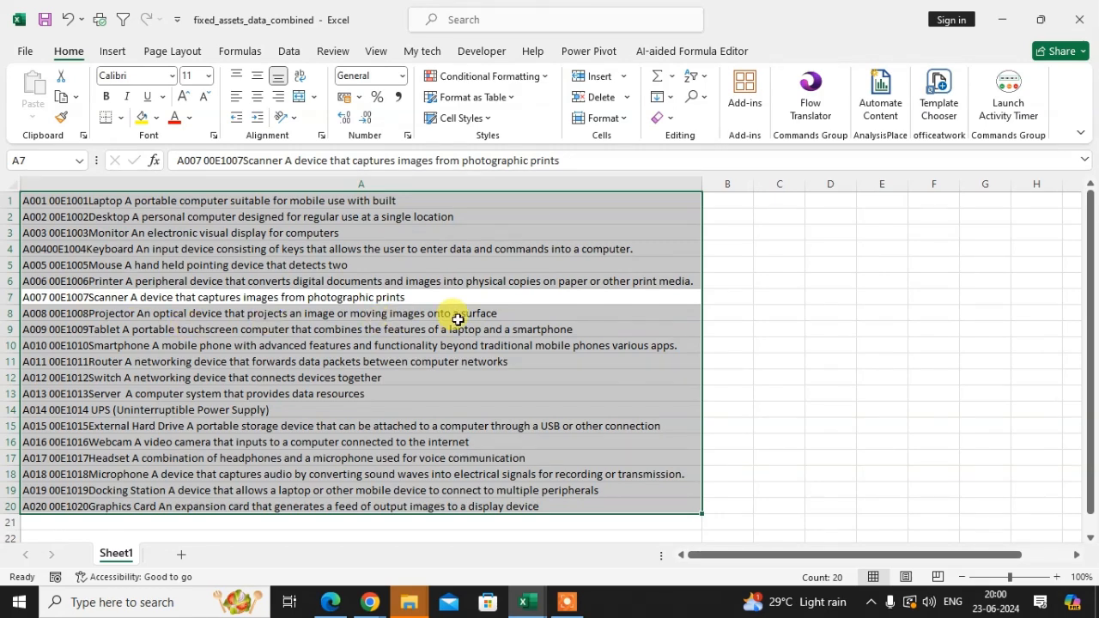
pyautogui.click(796, 287)
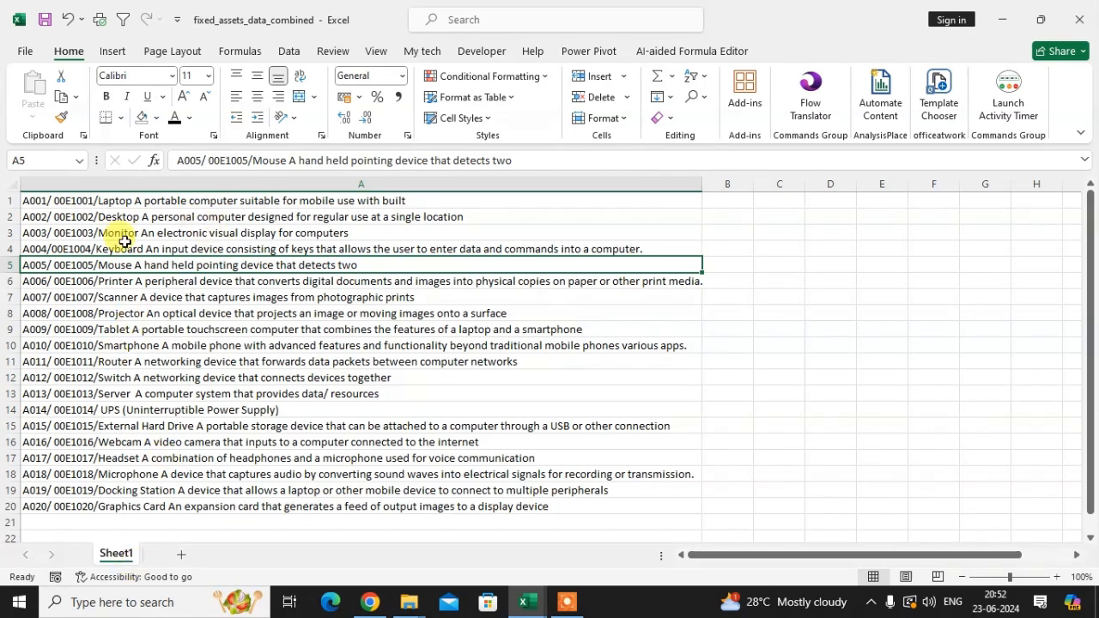
# Colour the code text "A001/ 00E1001" in cell A1 red, leaving the rest of the entry black
pyautogui.click(89, 202)
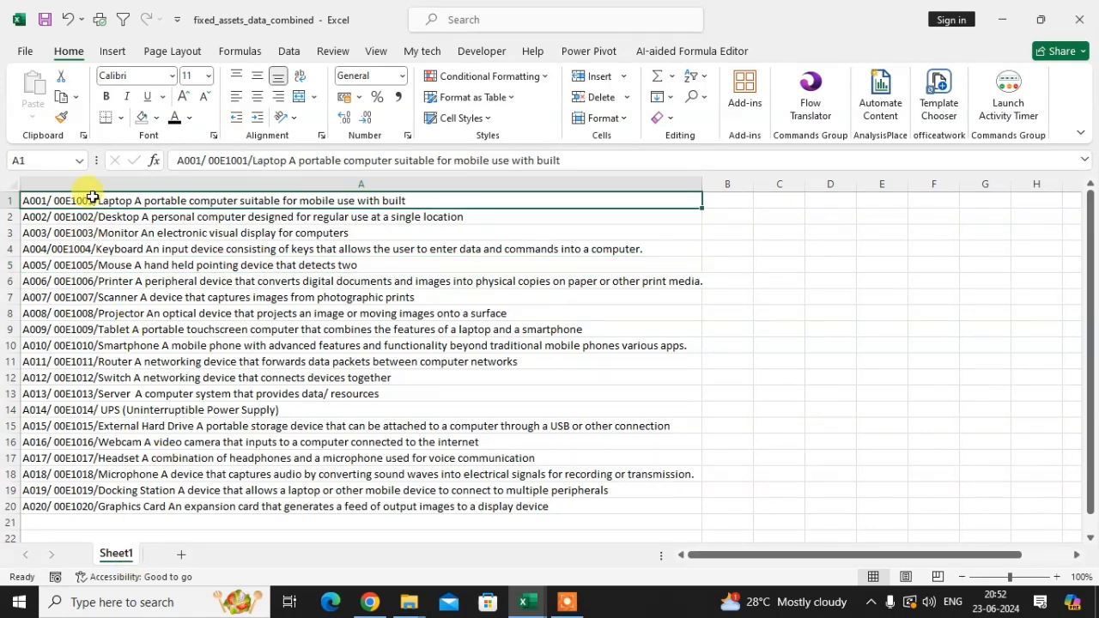
pyautogui.doubleClick(93, 202)
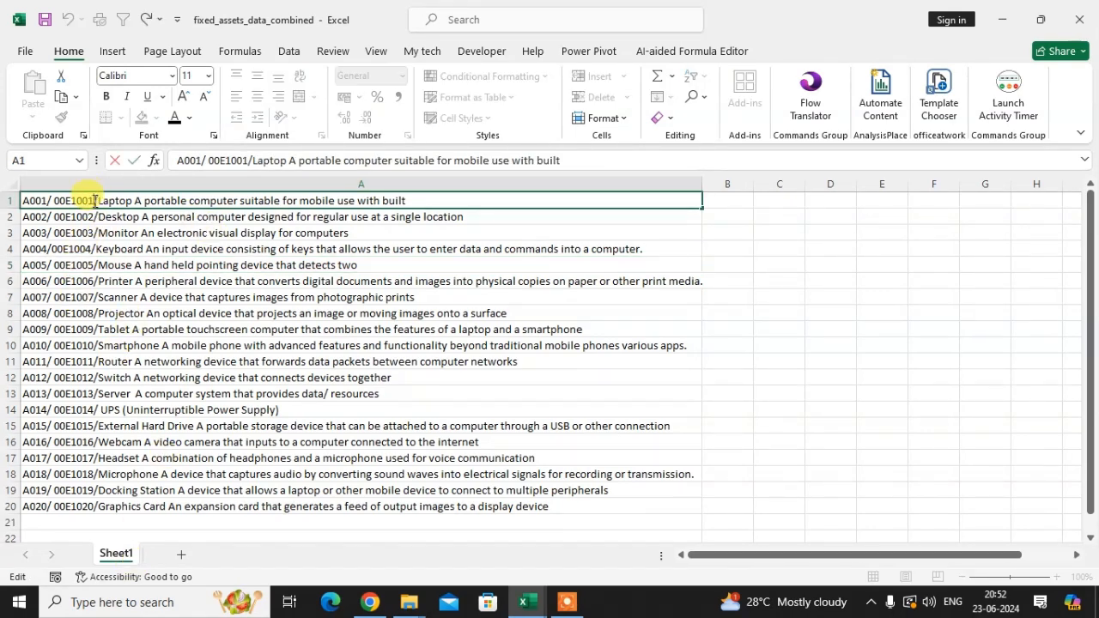
pyautogui.moveTo(92, 201); pyautogui.dragTo(23, 201)
pyautogui.click(189, 117)
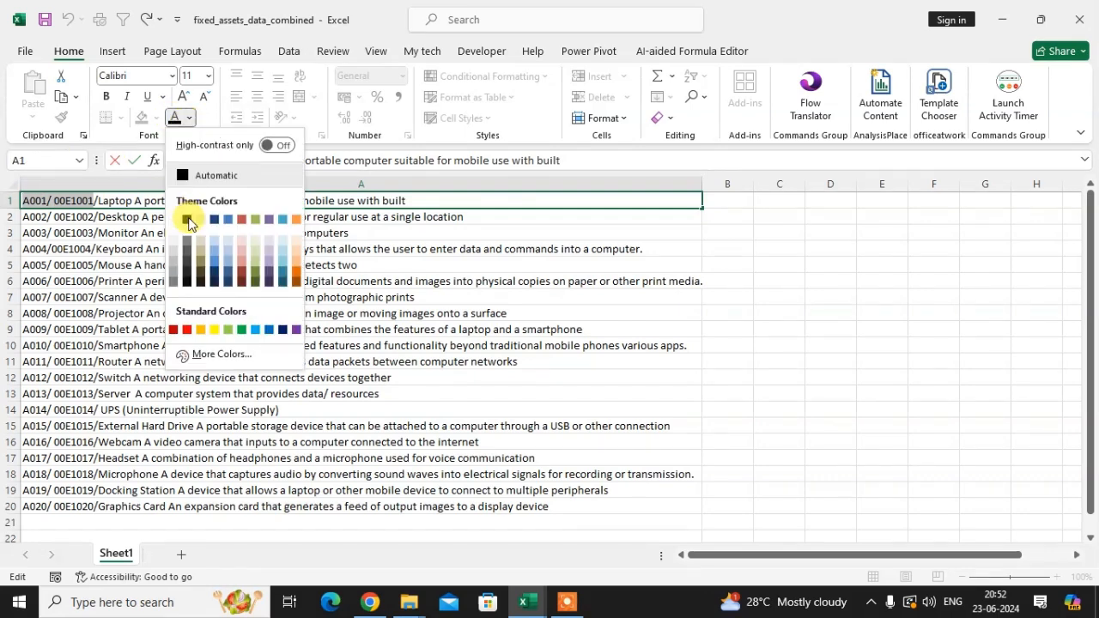
pyautogui.click(187, 330)
pyautogui.click(63, 281)
# Replace the wildcard pattern "*/" with nothing across A1:A20 to strip the text through the last slash
pyautogui.click(73, 249)
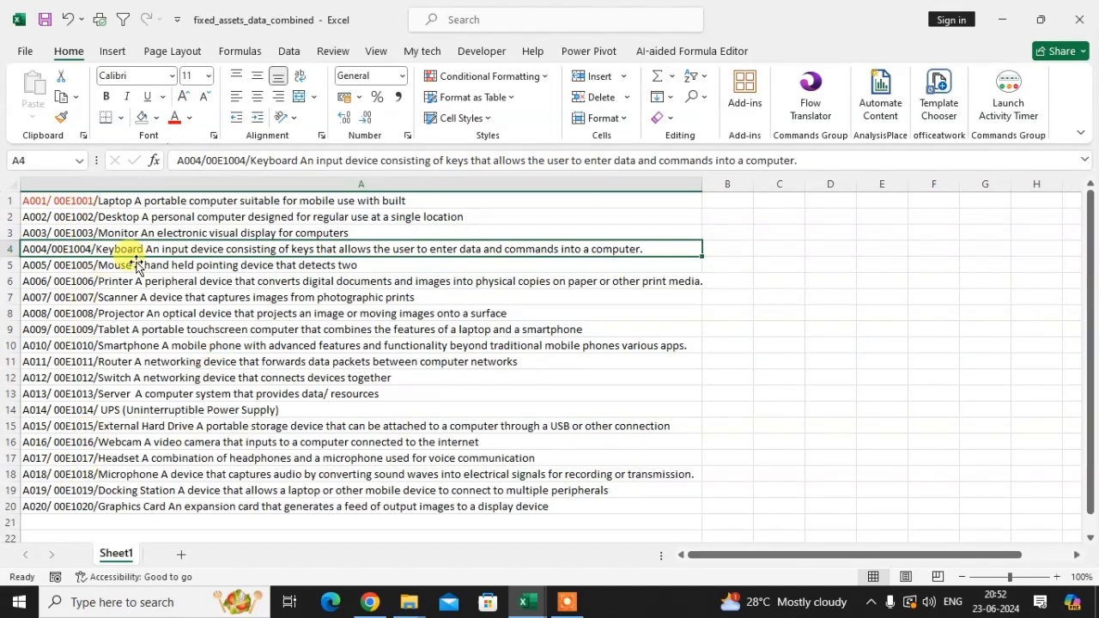
pyautogui.hotkey('ctrl', 'a')
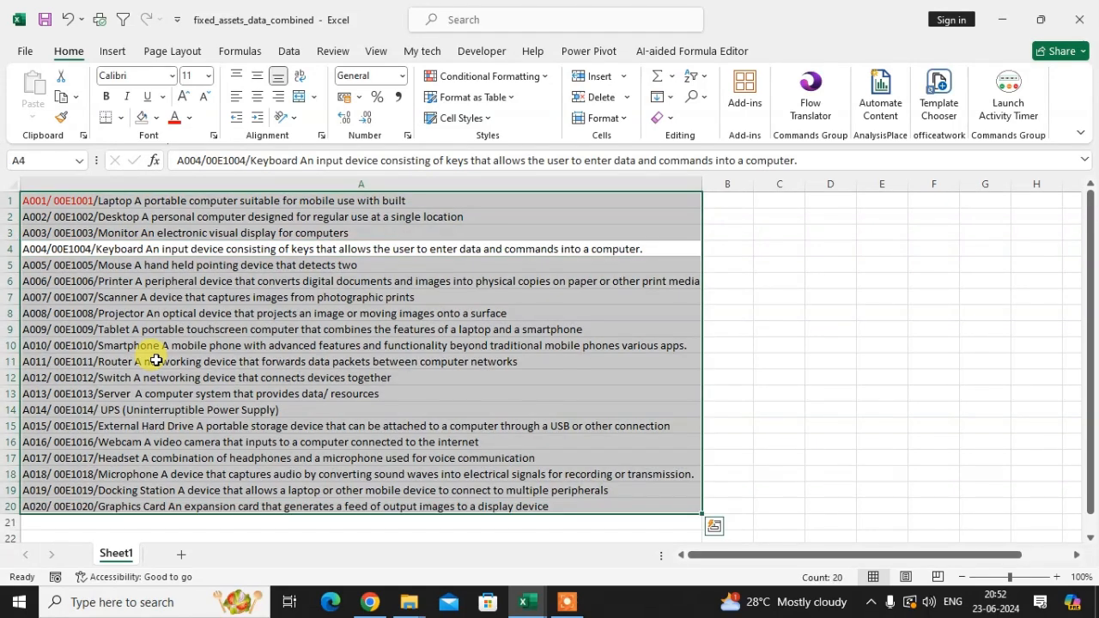
pyautogui.hotkey('ctrl', 'h')
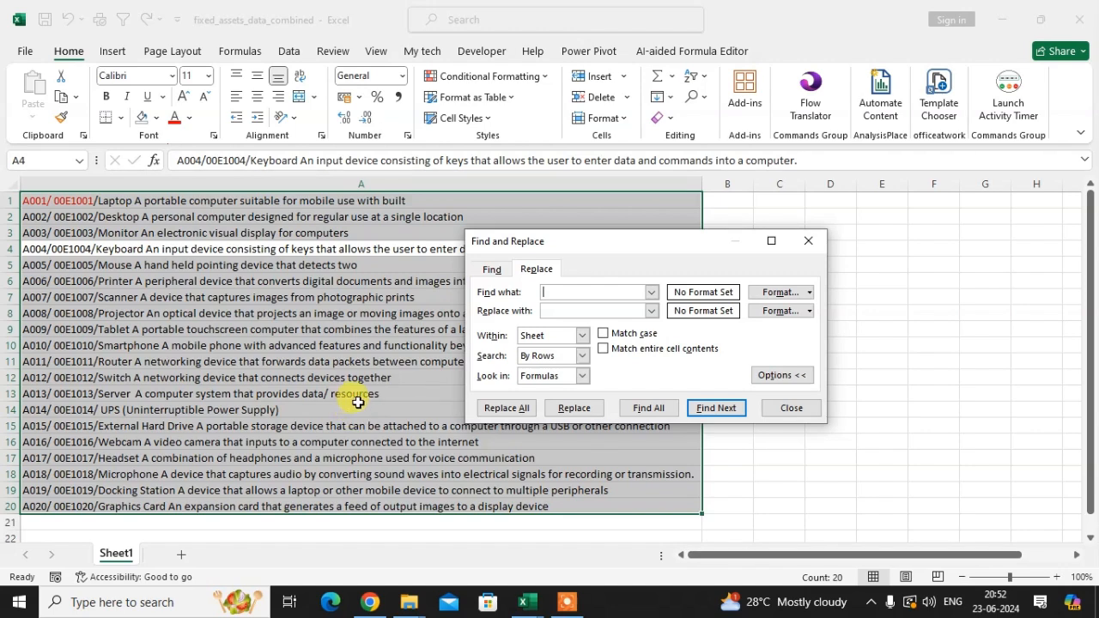
pyautogui.write('*/')
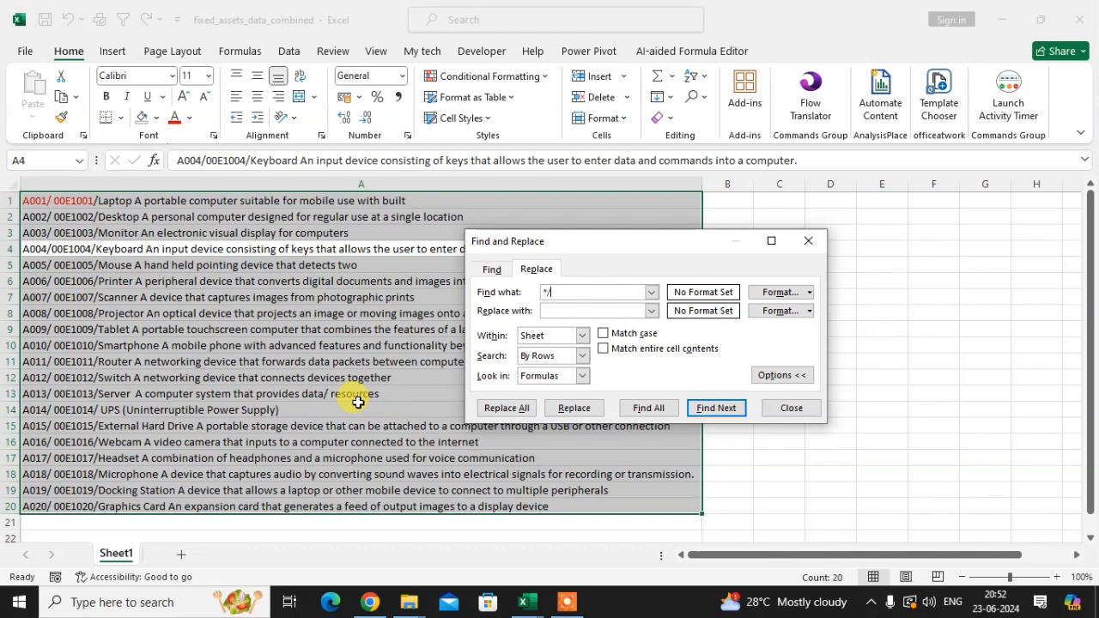
pyautogui.click(561, 310)
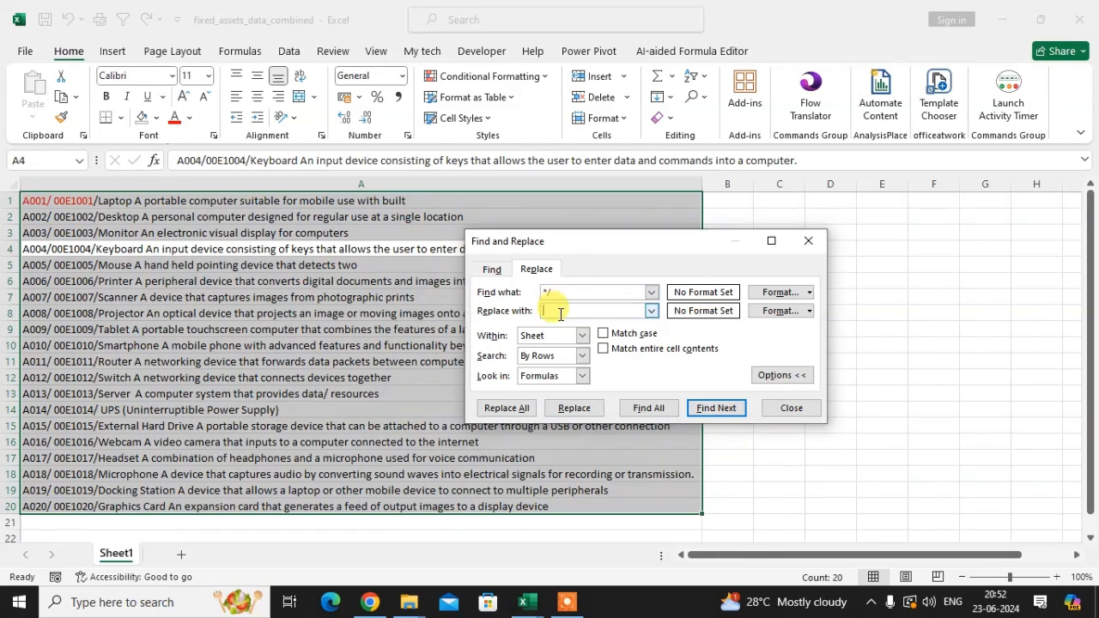
pyautogui.click(509, 408)
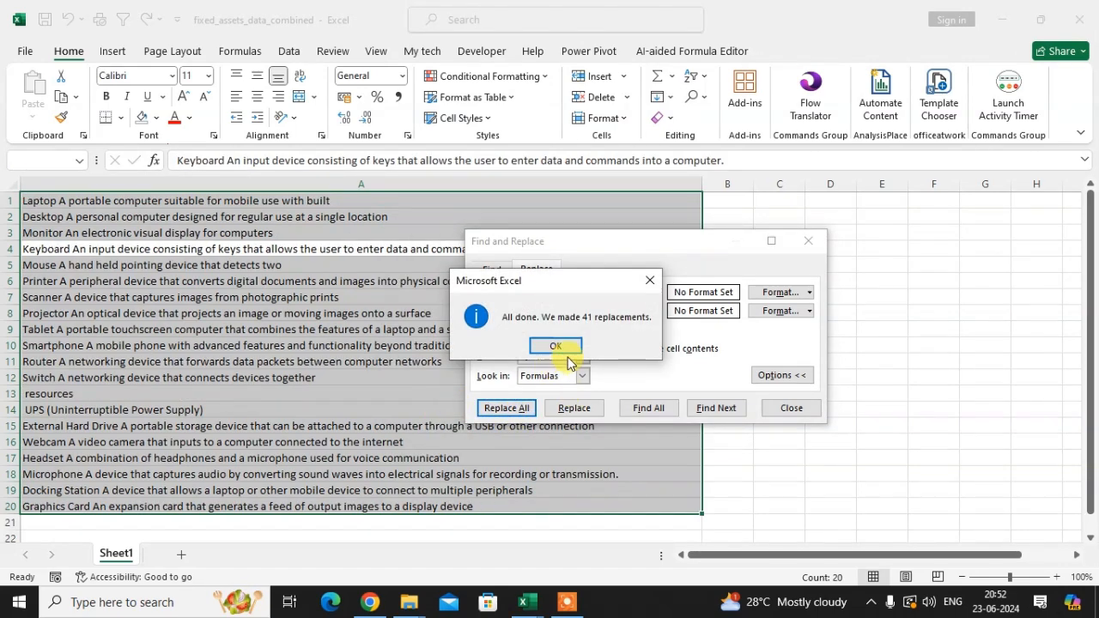
pyautogui.click(568, 352)
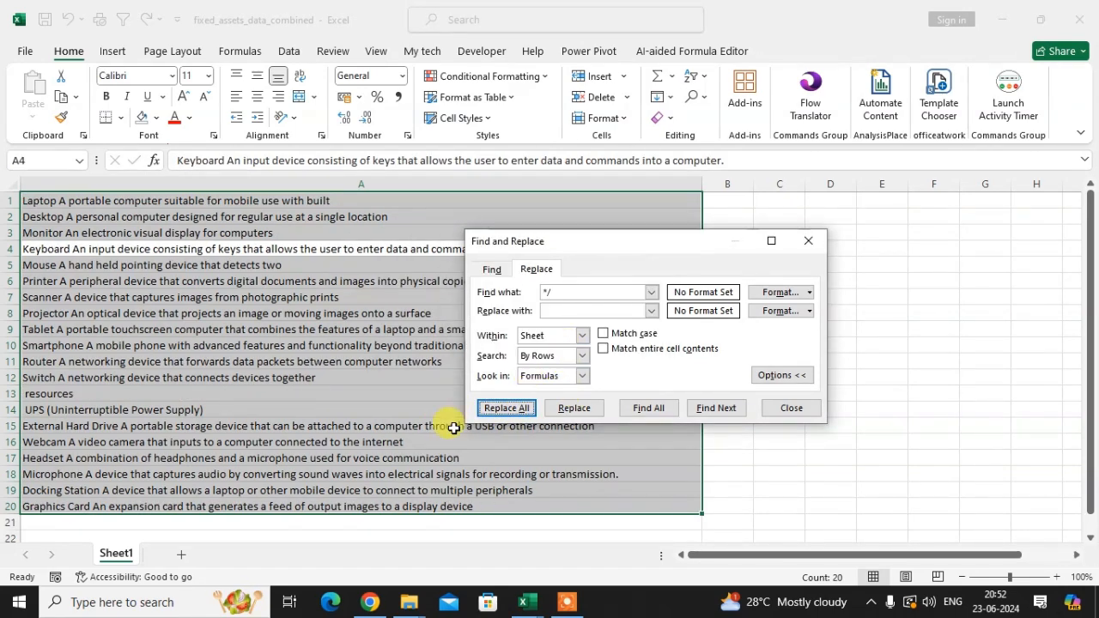
pyautogui.click(789, 412)
pyautogui.click(182, 331)
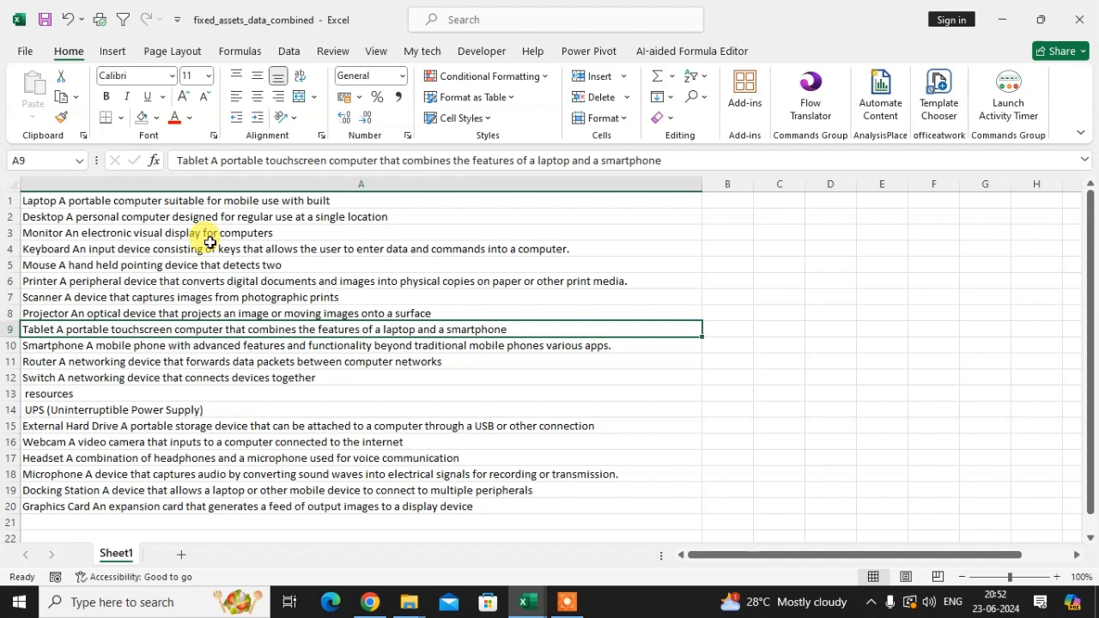
# Undo the "*/" replacement and remove the red font colour from the code text in A1
pyautogui.hotkey('ctrl', 'z')
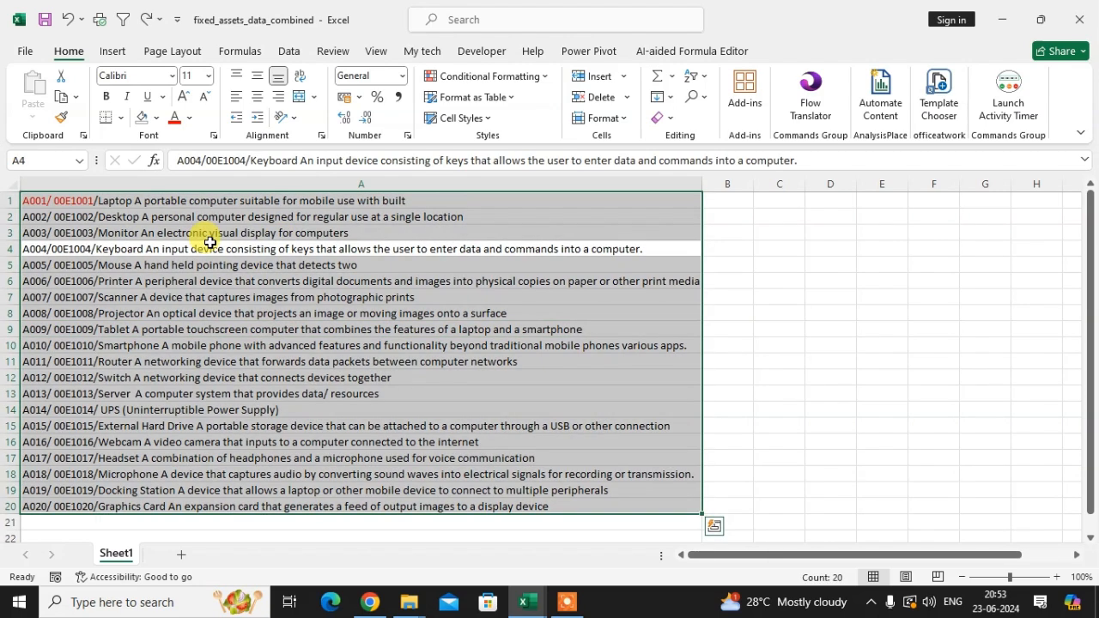
pyautogui.click(96, 215)
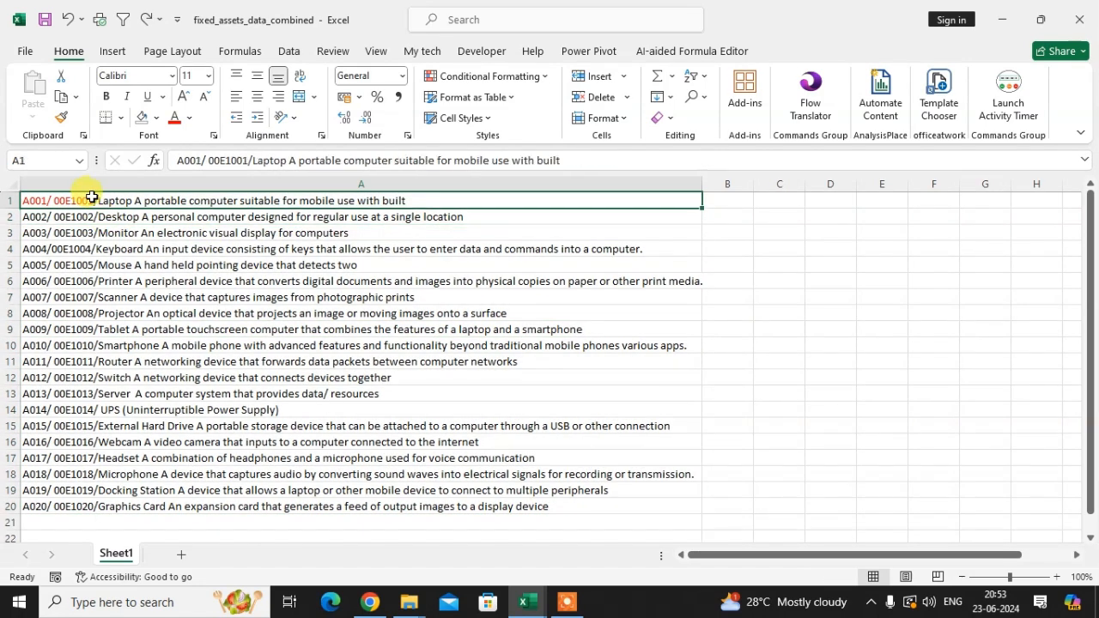
pyautogui.doubleClick(94, 200)
pyautogui.click(189, 118)
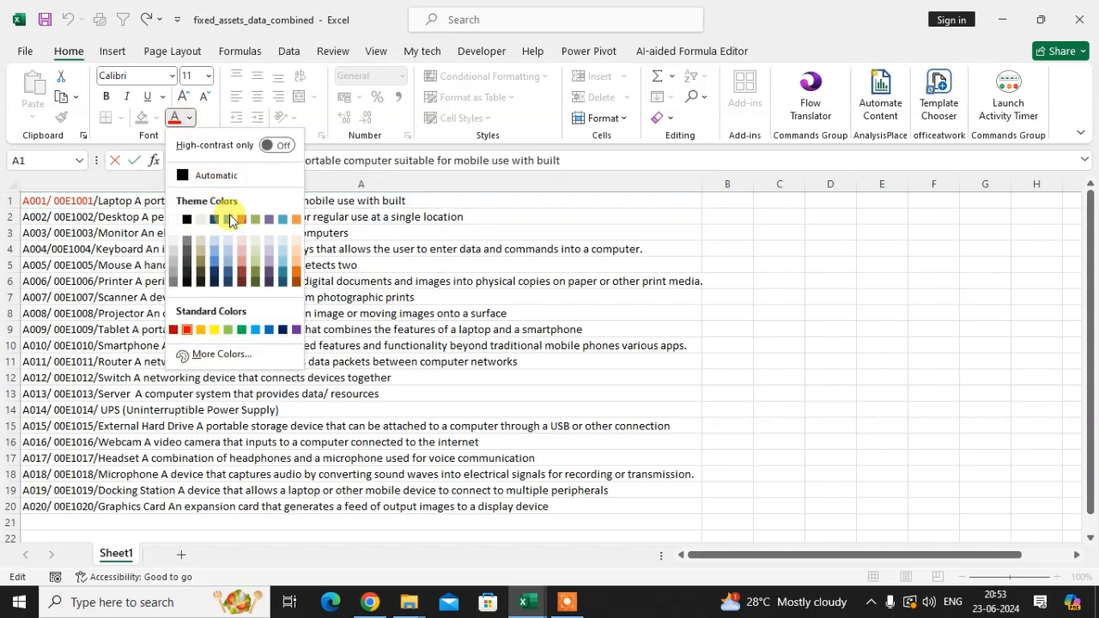
pyautogui.click(216, 177)
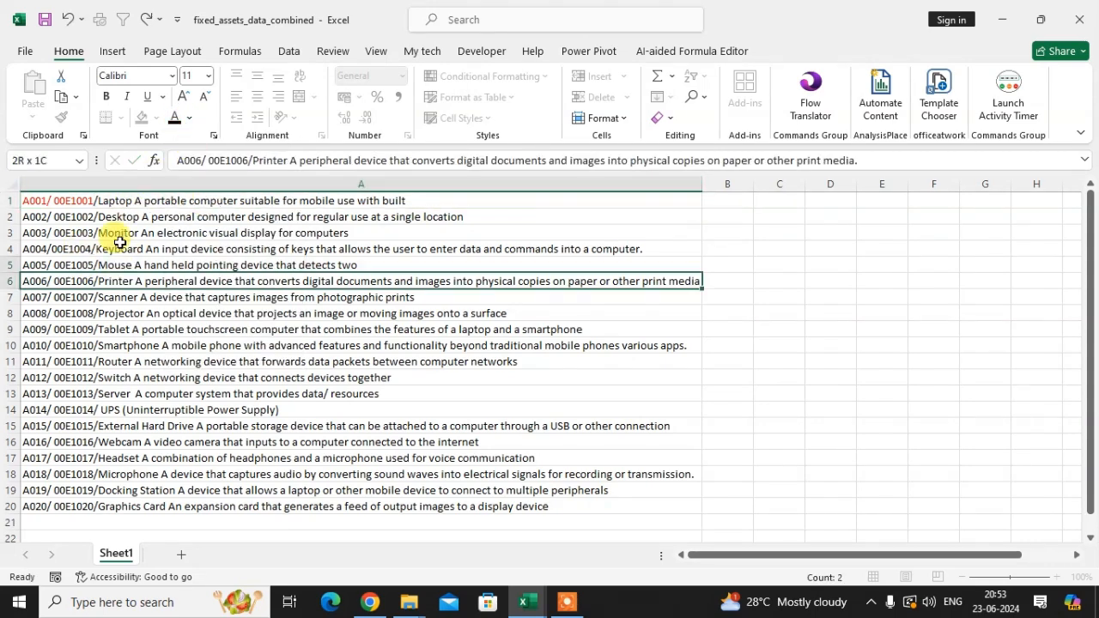
pyautogui.moveTo(117, 280); pyautogui.dragTo(117, 266)
pyautogui.hotkey('ctrl', 'z')
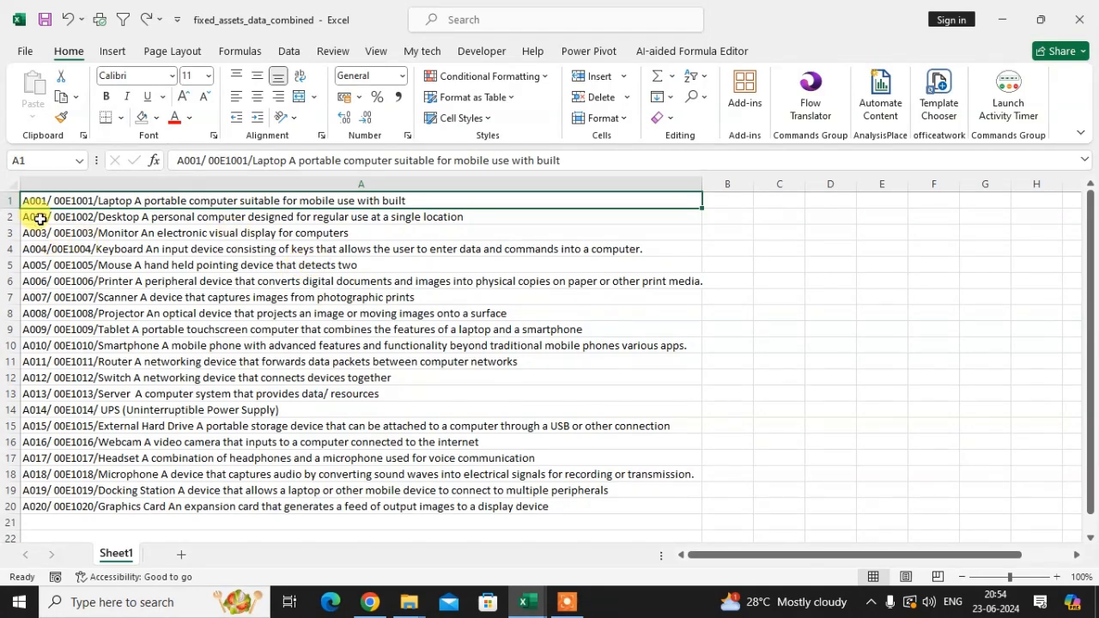
# Colour the text after the first slash in A1, "00E1001/Laptop A portable computer suitable for mobile use with built", red
pyautogui.doubleClick(69, 201)
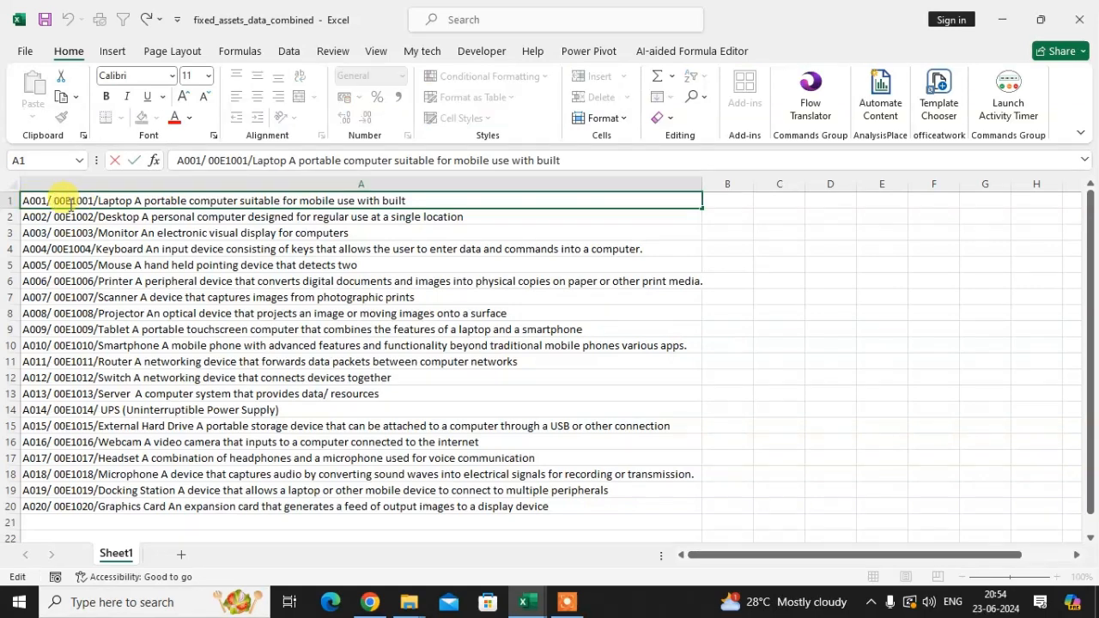
pyautogui.moveTo(55, 201); pyautogui.dragTo(448, 206)
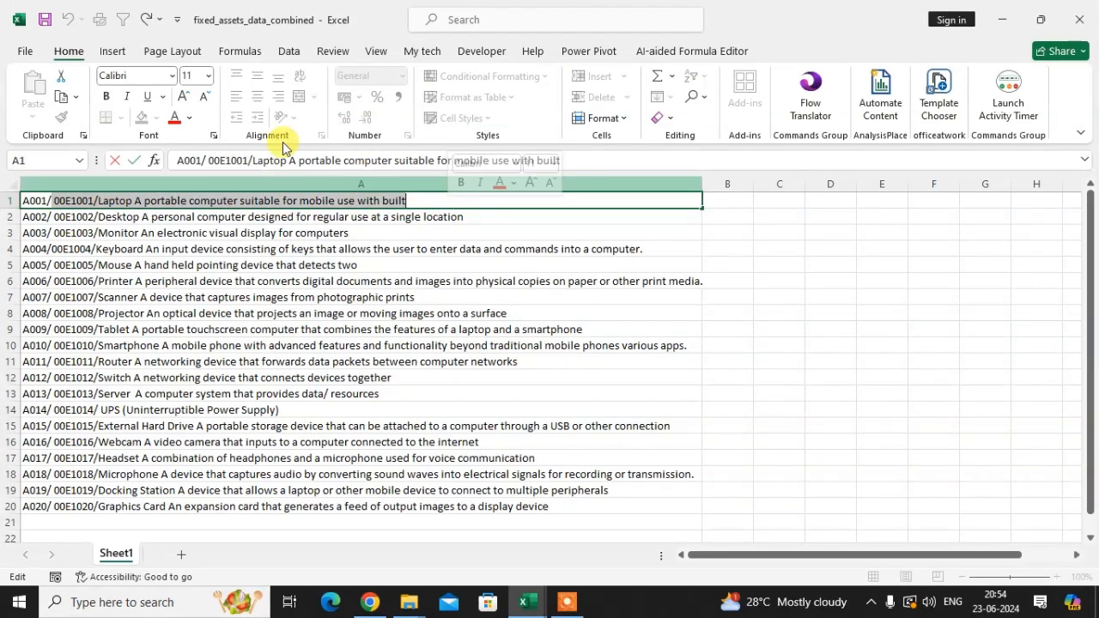
pyautogui.click(180, 126)
pyautogui.click(362, 380)
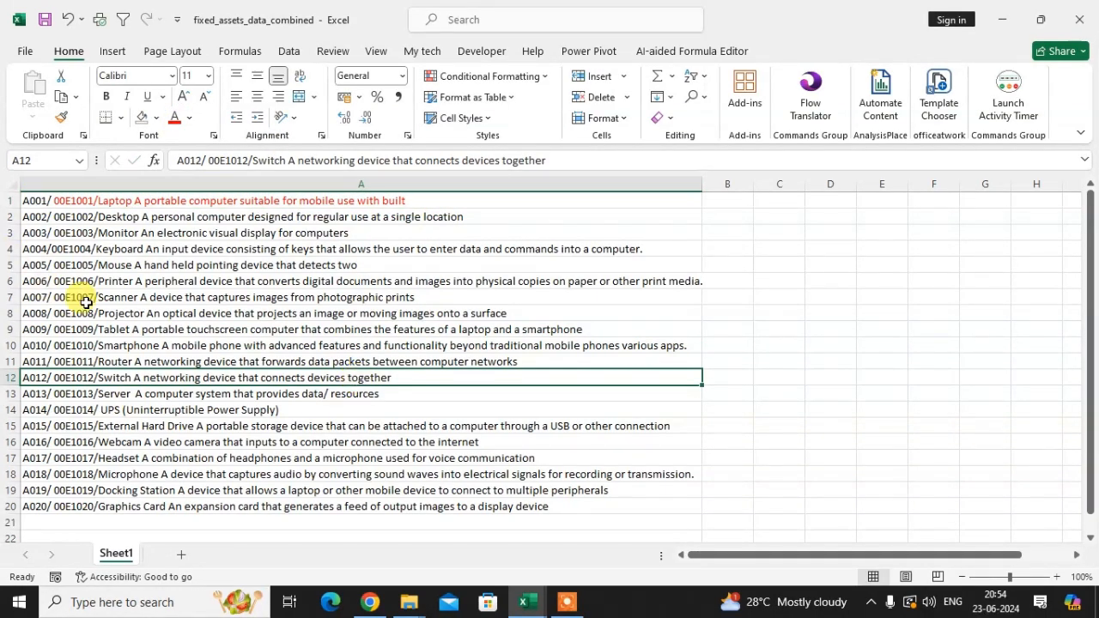
# Replace the wildcard pattern "/*" with nothing across A1:A20, keeping only the text before the first slash
pyautogui.hotkey('ctrl', 'a')
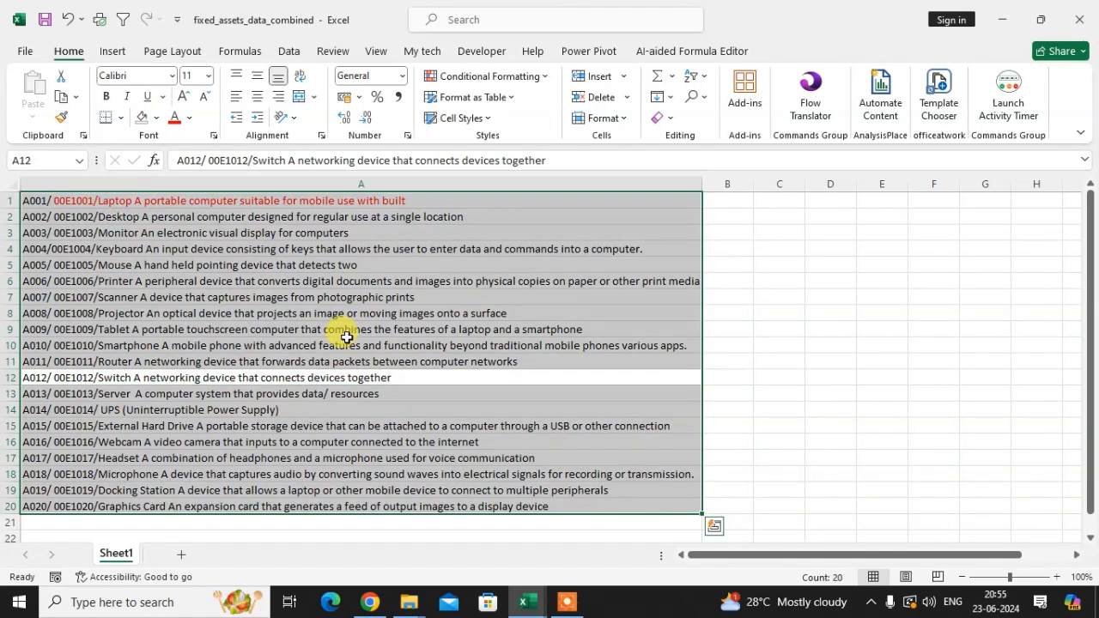
pyautogui.hotkey('ctrl', 'f')
pyautogui.moveTo(765, 273); pyautogui.dragTo(613, 244)
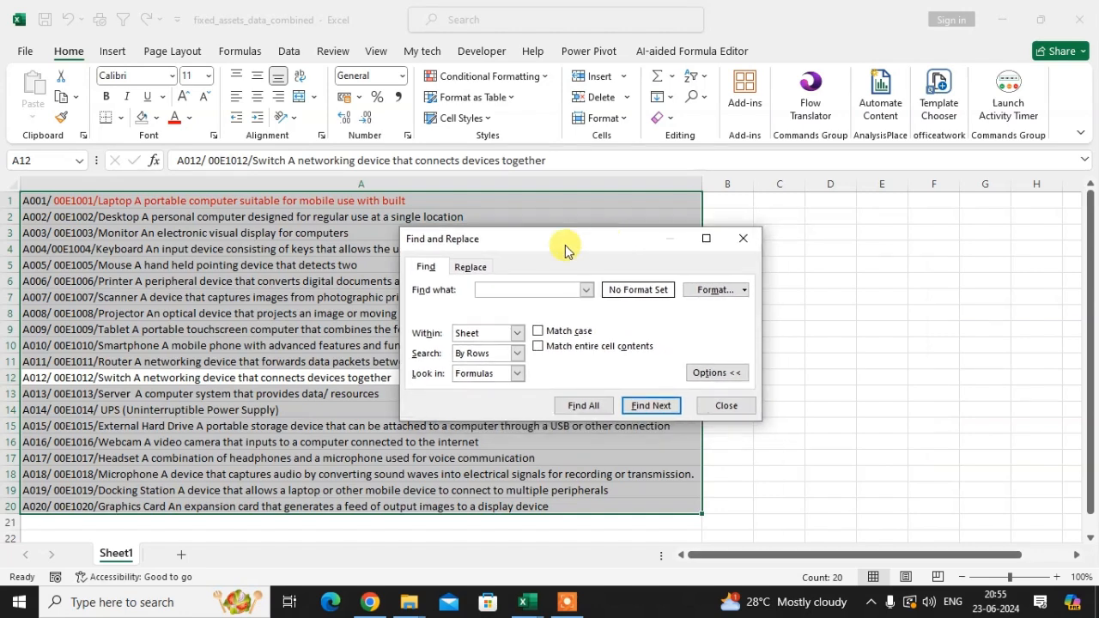
pyautogui.click(470, 266)
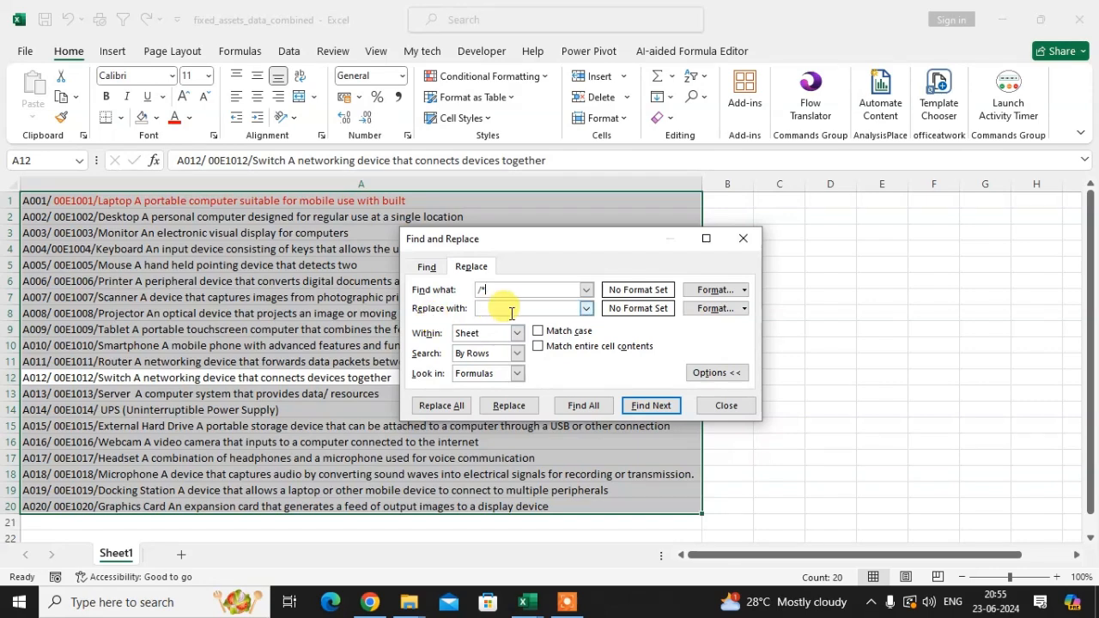
pyautogui.click(442, 407)
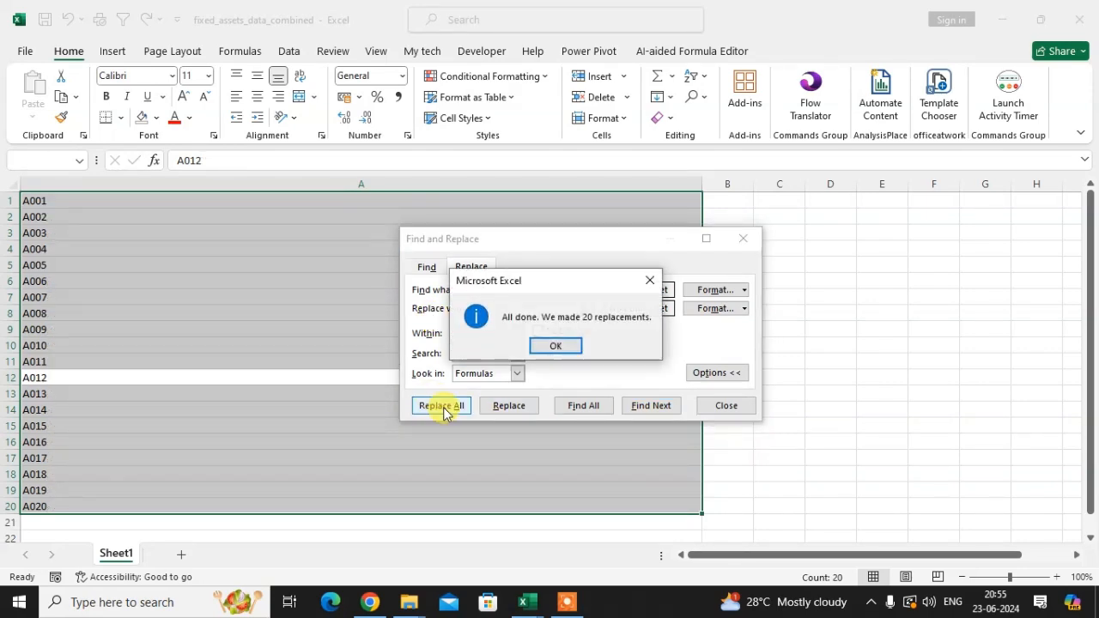
pyautogui.click(567, 346)
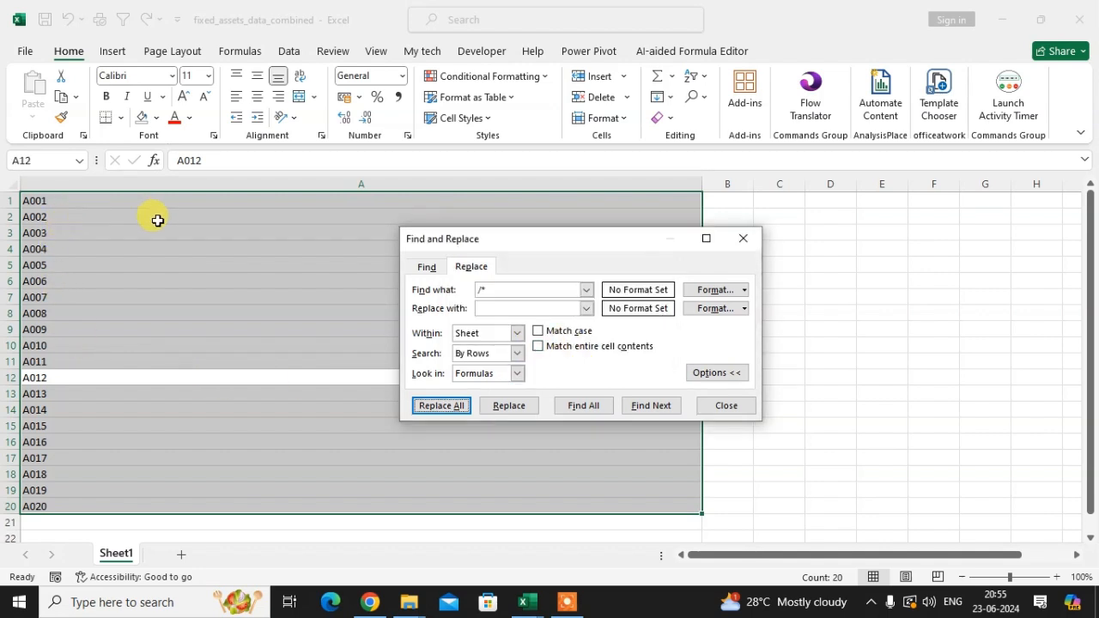
# Close Find and Replace and undo the "/*" replacement across A1:A20
pyautogui.click(740, 240)
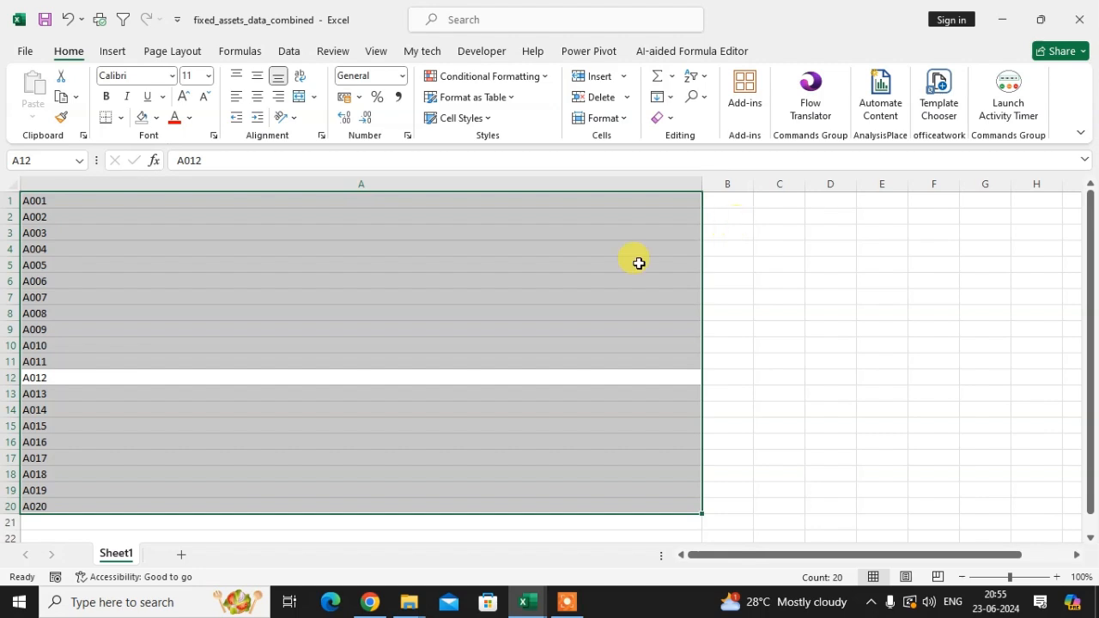
pyautogui.click(377, 314)
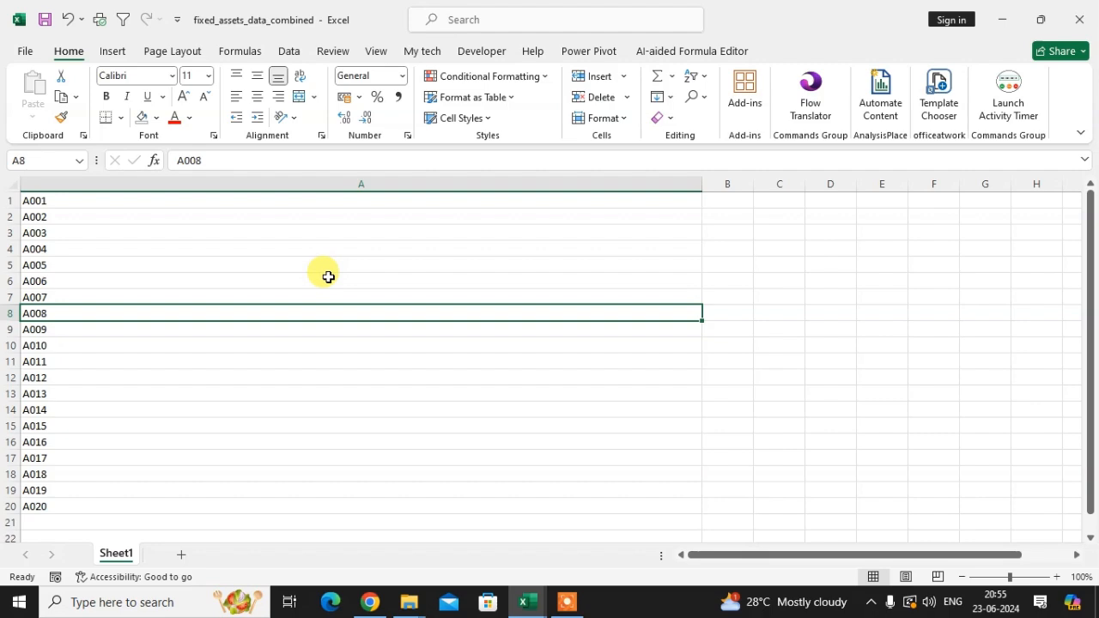
pyautogui.hotkey('ctrl', 'z')
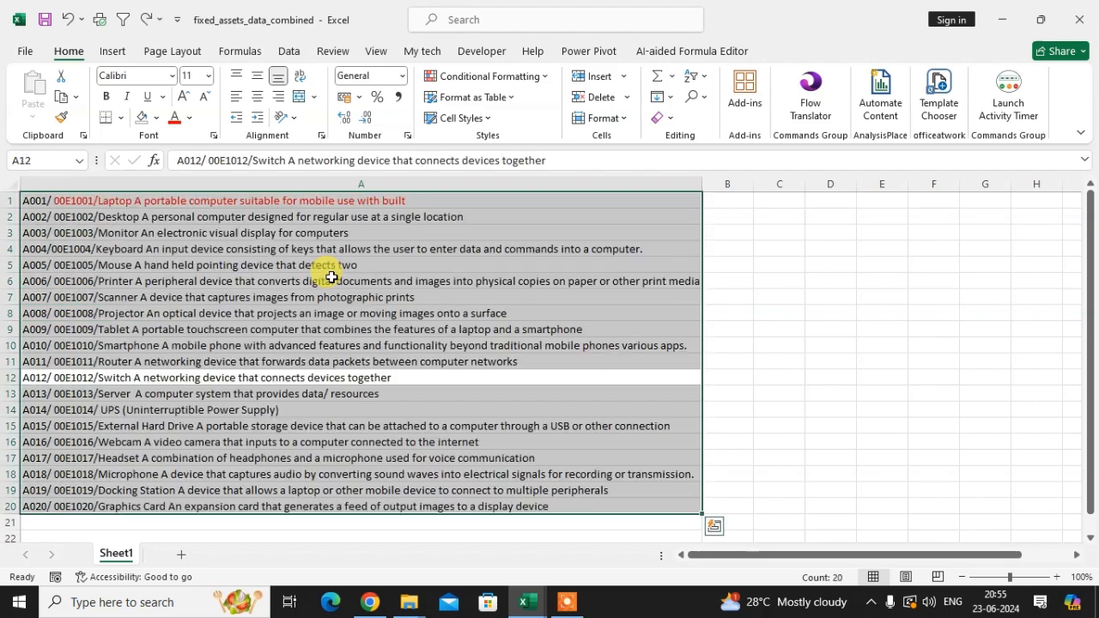
pyautogui.click(417, 280)
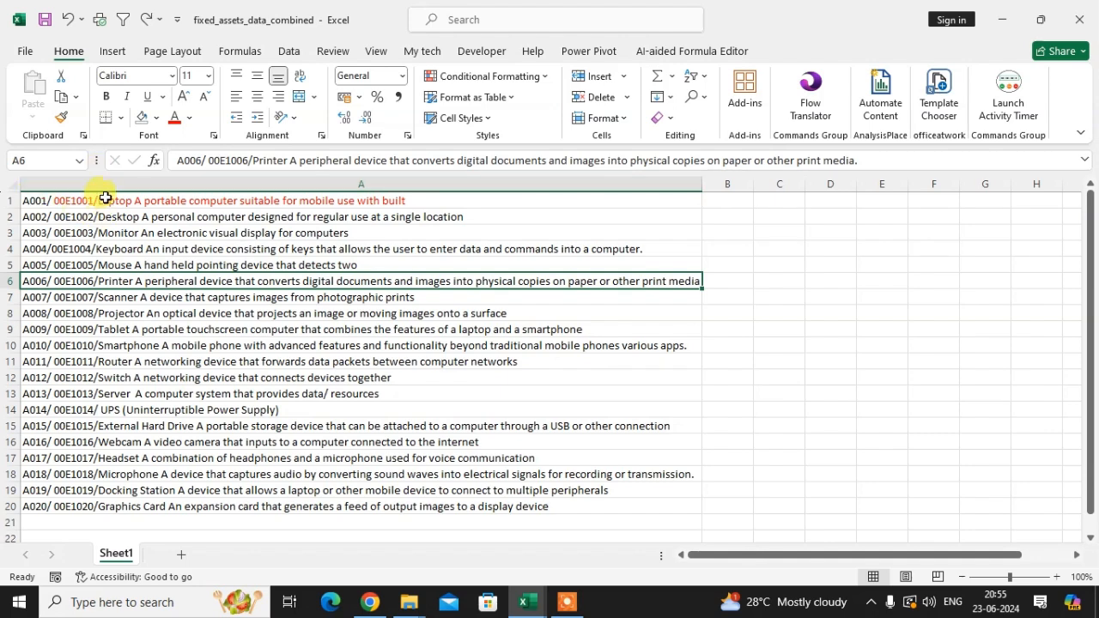
# Reset the font colour of all the text in cell A1 to black
pyautogui.click(206, 201)
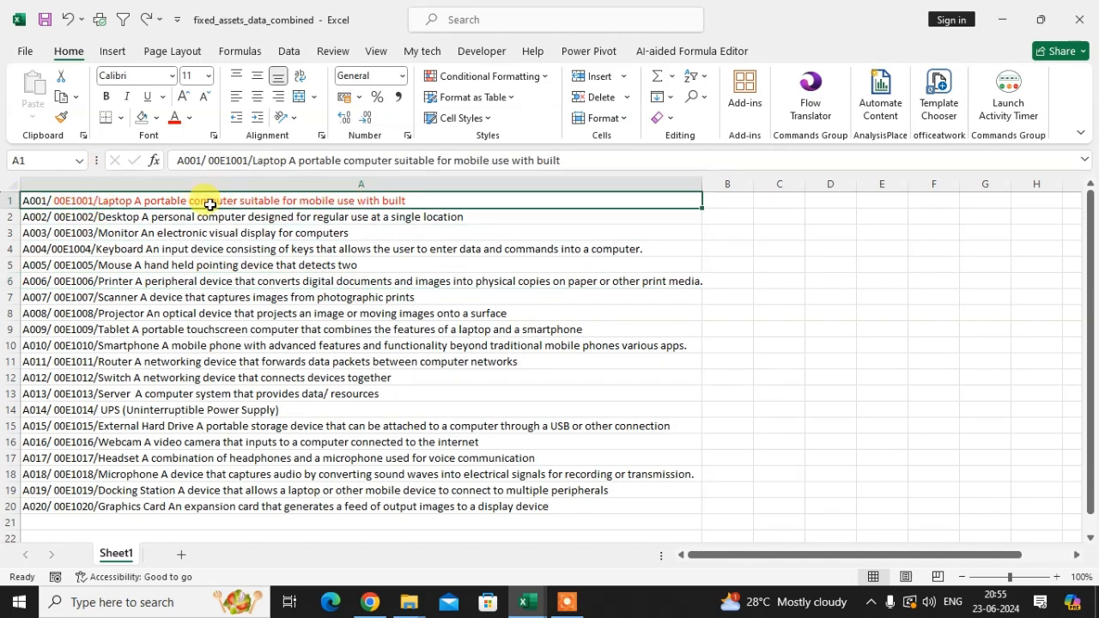
pyautogui.click(190, 119)
pyautogui.click(187, 174)
pyautogui.click(133, 233)
# Colour the text after the second slash in A1, "Laptop A portable computer suitable for mobile use with built", red
pyautogui.doubleClick(98, 201)
pyautogui.moveTo(98, 201); pyautogui.dragTo(522, 206)
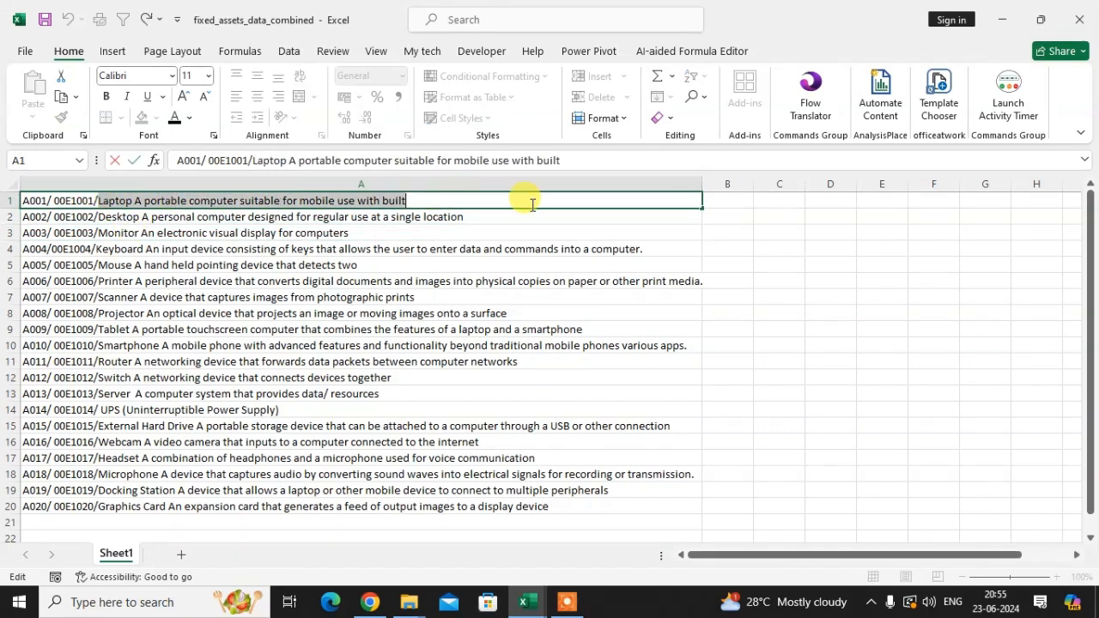
pyautogui.click(343, 297)
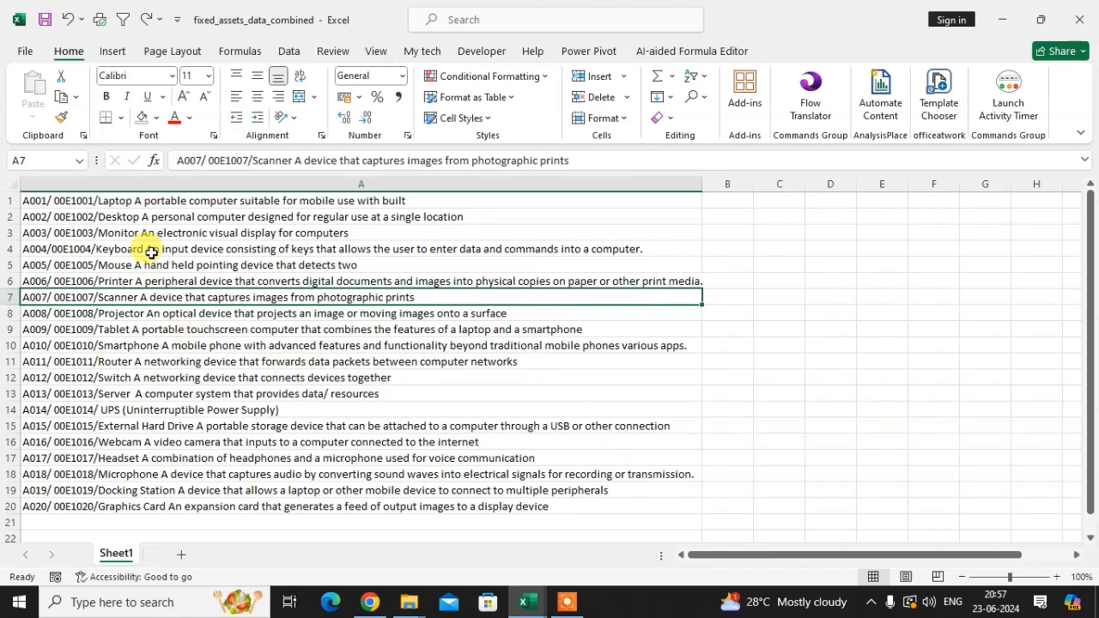
pyautogui.doubleClick(101, 200)
pyautogui.moveTo(98, 201); pyautogui.dragTo(484, 193)
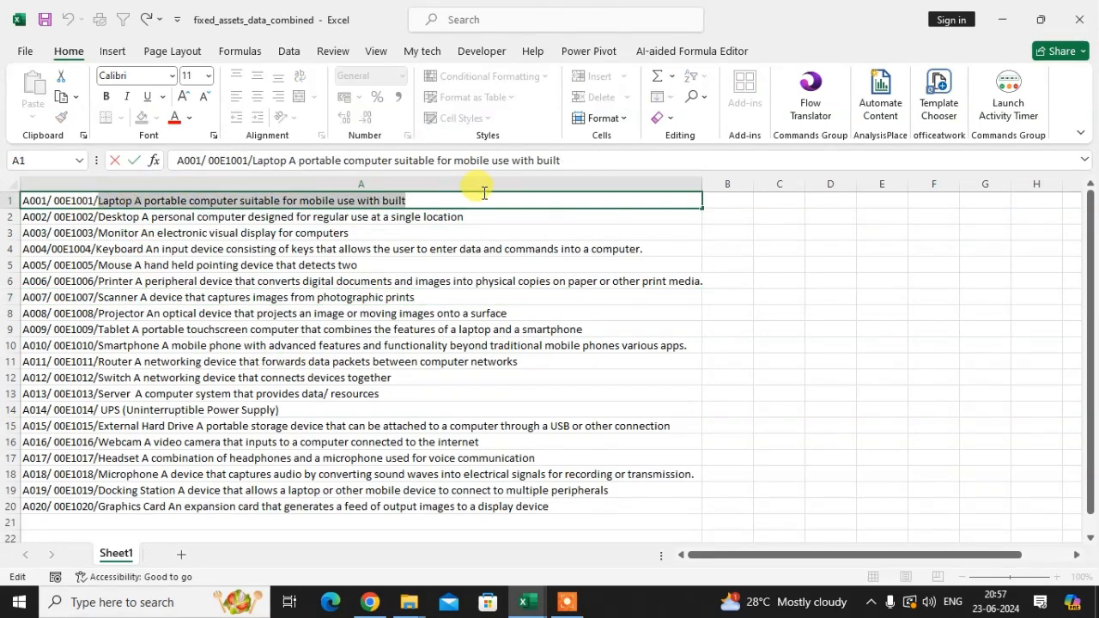
pyautogui.click(175, 121)
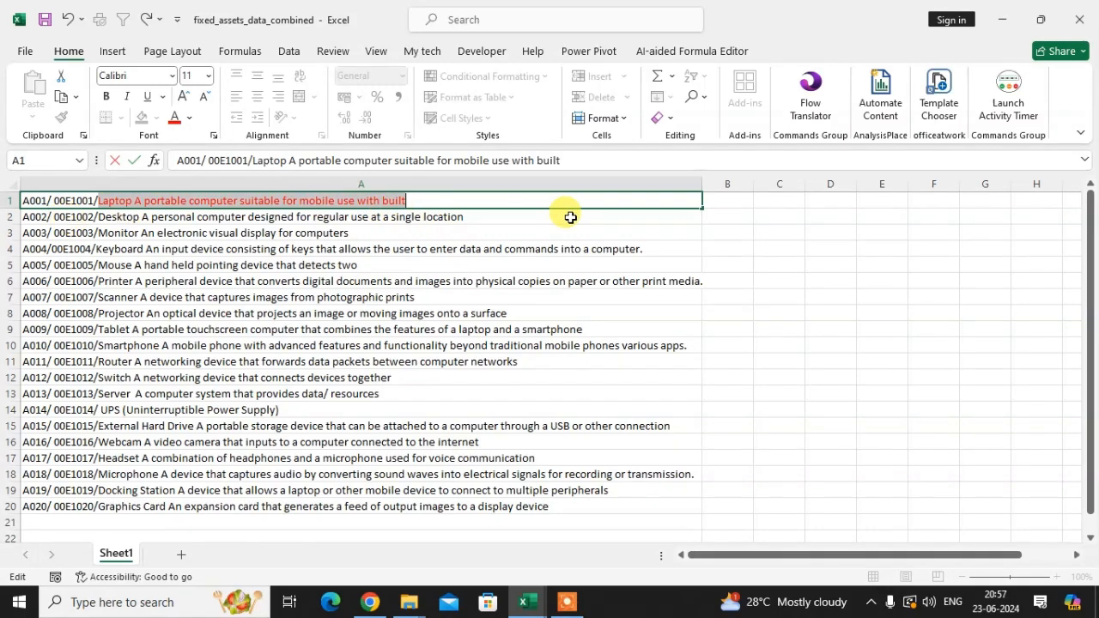
pyautogui.click(307, 217)
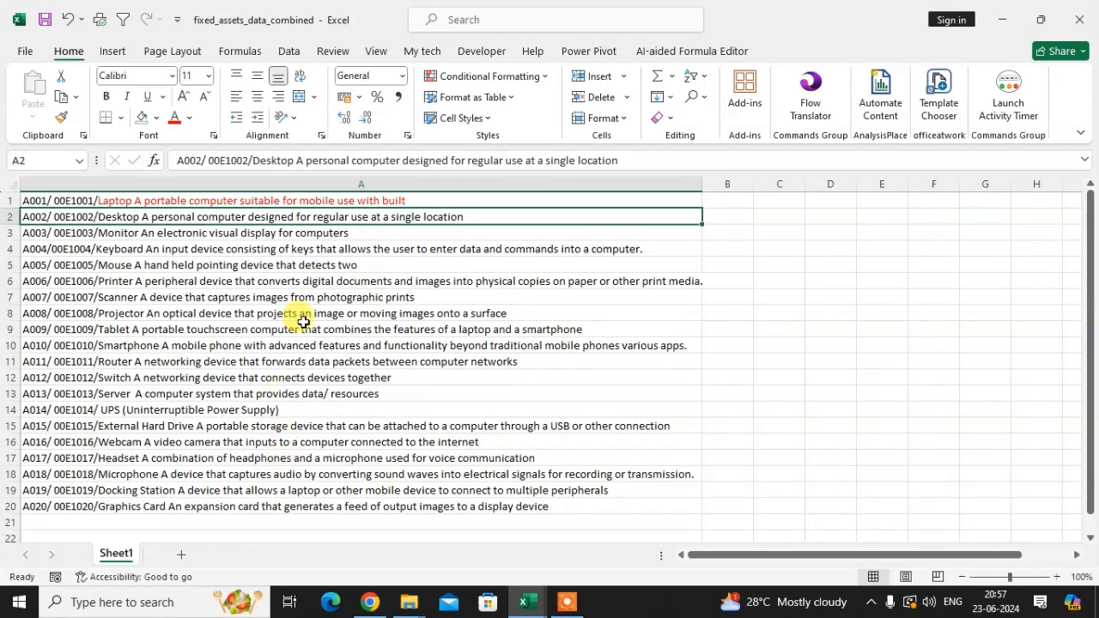
# Replace the wildcard pattern "/*???????" with nothing across A1:A20
pyautogui.hotkey('ctrl', 'a')
pyautogui.hotkey('ctrl', 'h')
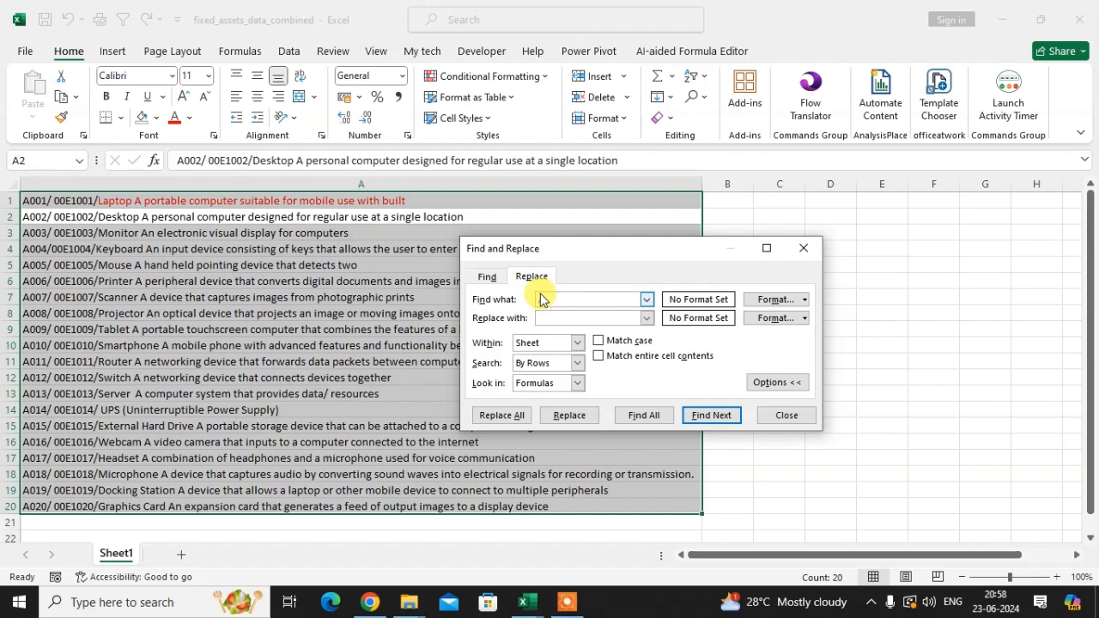
pyautogui.write('/*')
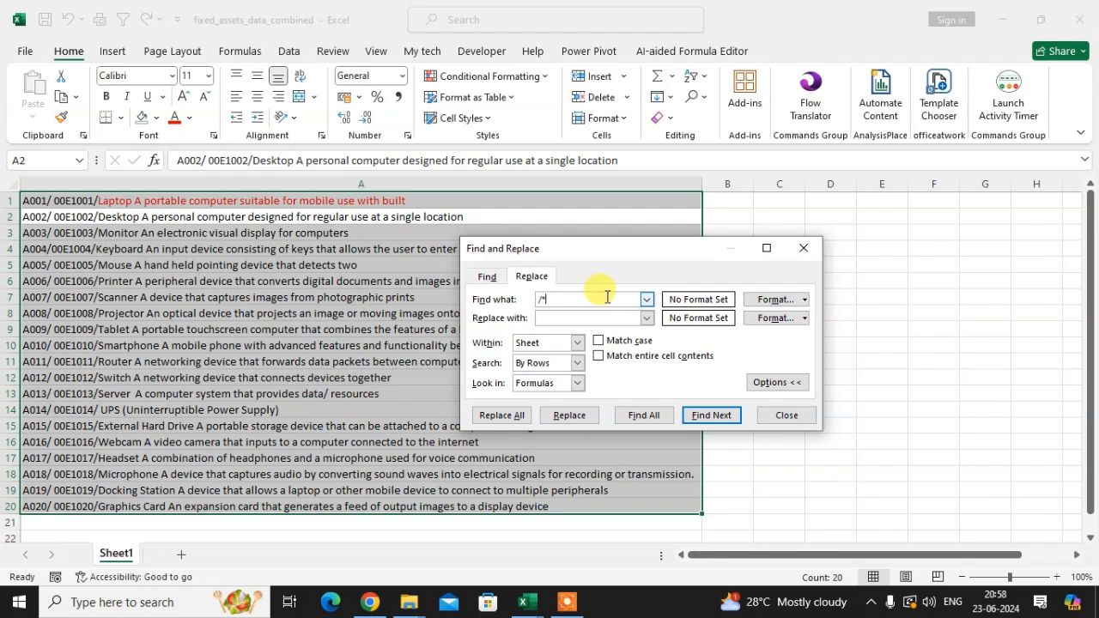
pyautogui.write('??')
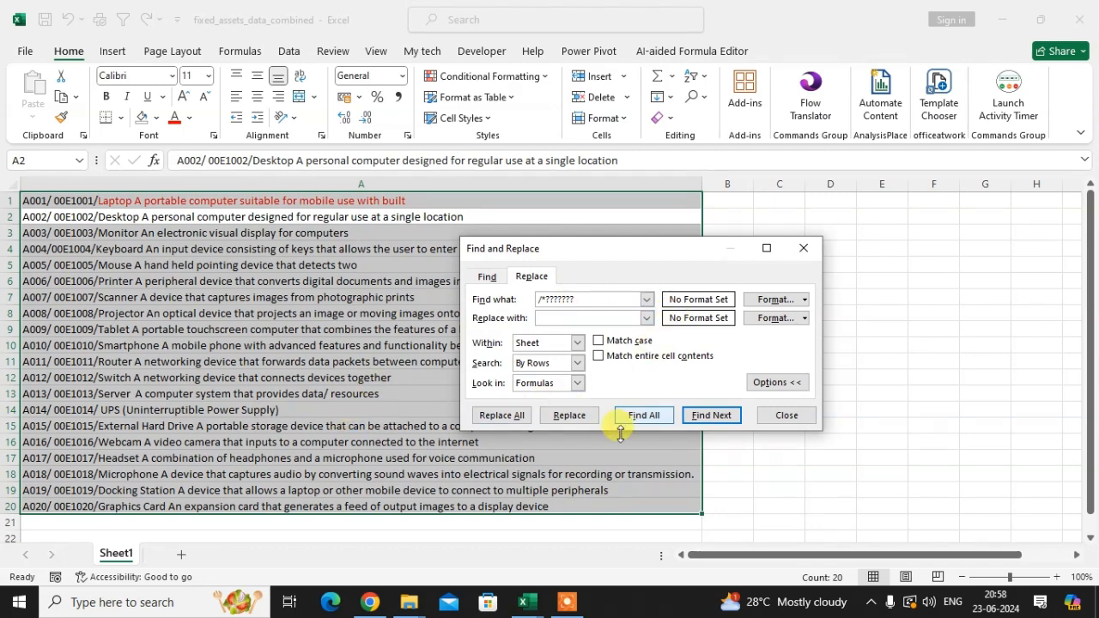
pyautogui.click(507, 421)
pyautogui.click(505, 417)
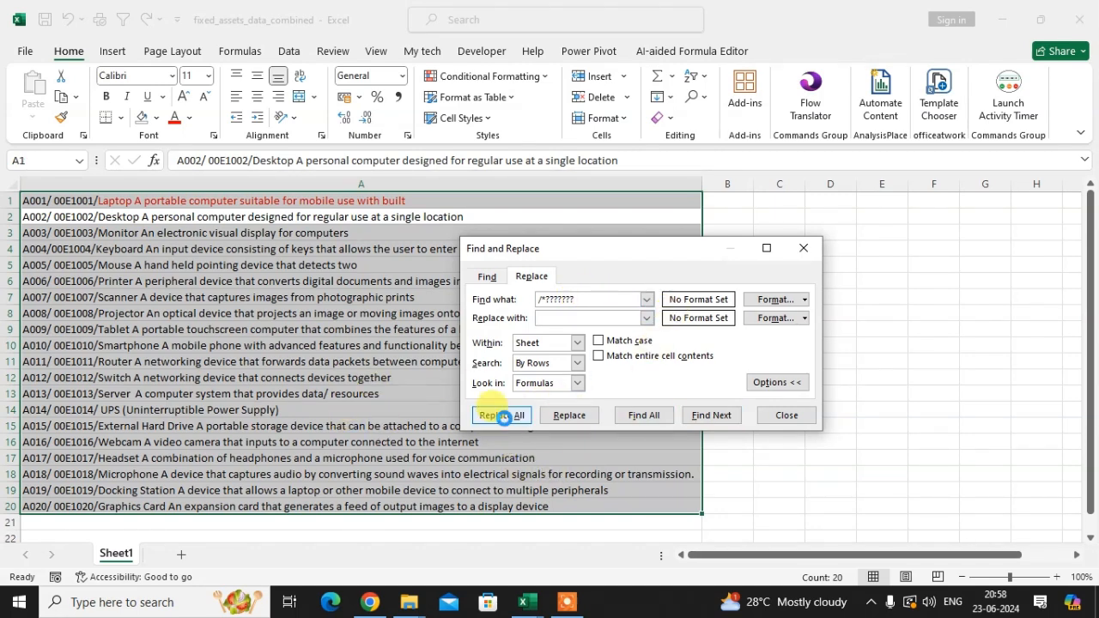
pyautogui.click(560, 342)
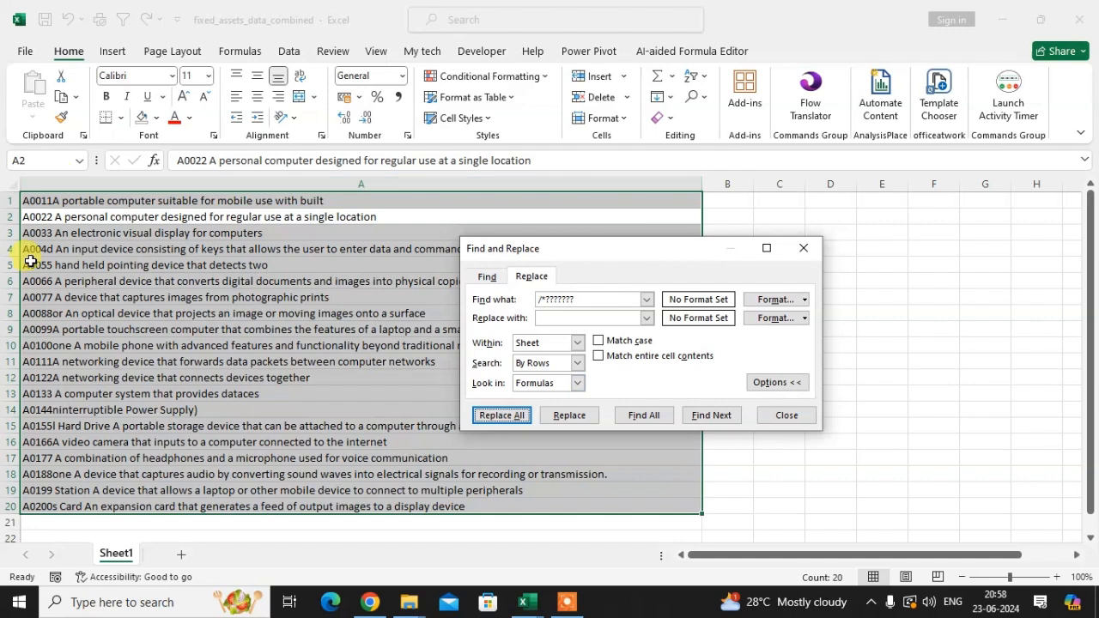